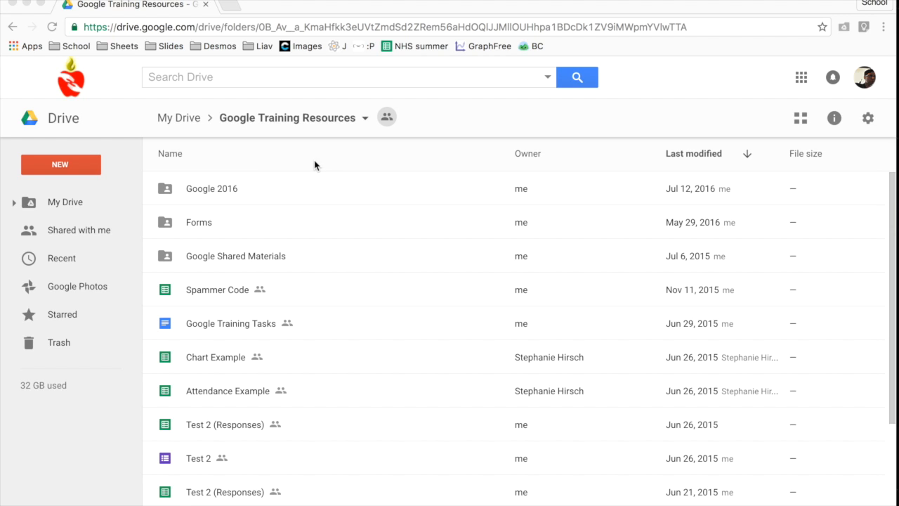
- Create a new Google Form in the Google Training Resources folder
{"action": "left_click", "coordinate": [75, 165]}
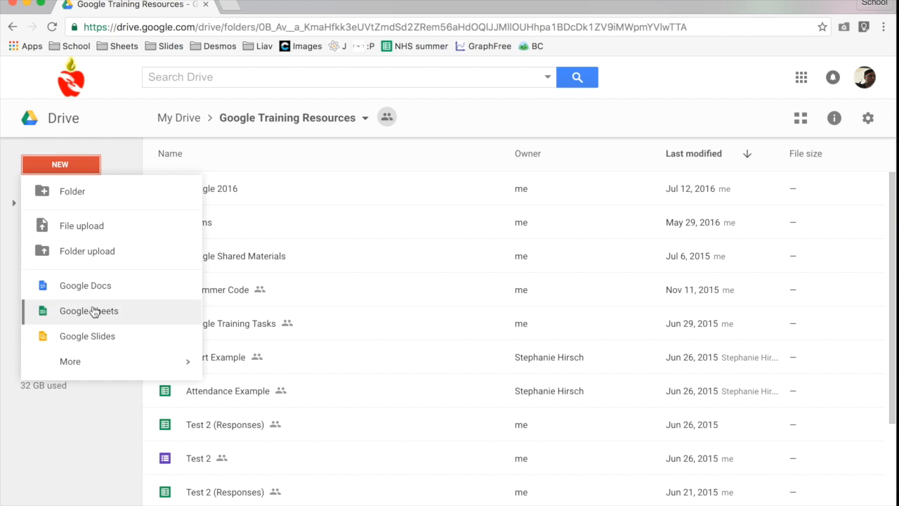
{"action": "mouse_move", "coordinate": [85, 371]}
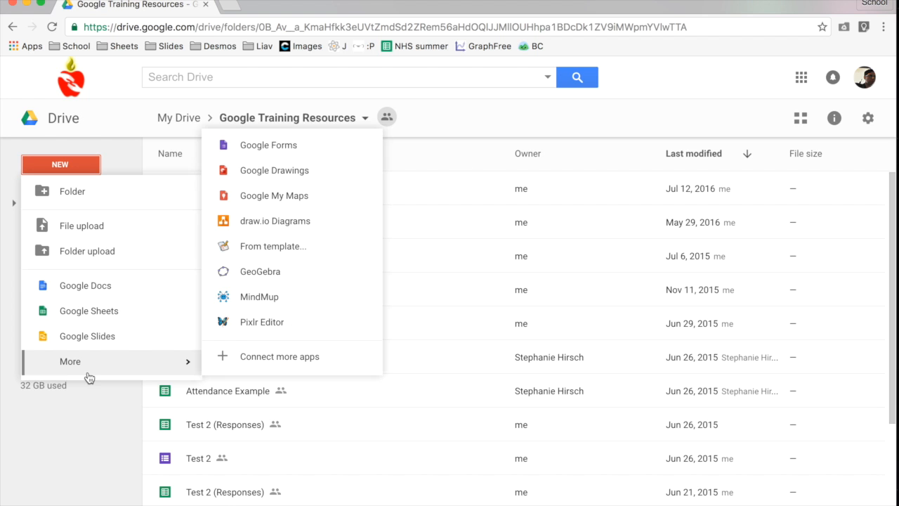
{"action": "left_click", "coordinate": [270, 155]}
{"action": "left_click", "coordinate": [592, 327]}
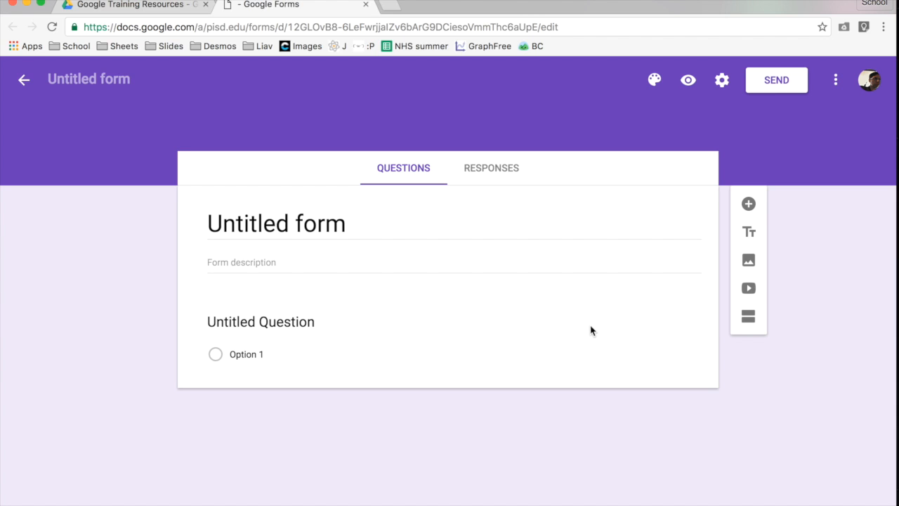
- Title the form "Test Quiz" and apply the same name to the form file
{"action": "left_click", "coordinate": [306, 220]}
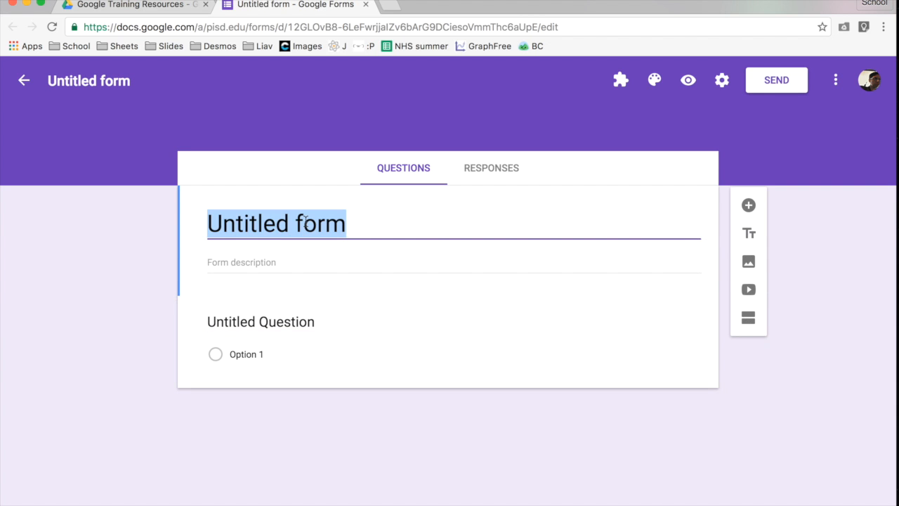
{"action": "type", "text": "Test Quiz"}
{"action": "left_click", "coordinate": [110, 80]}
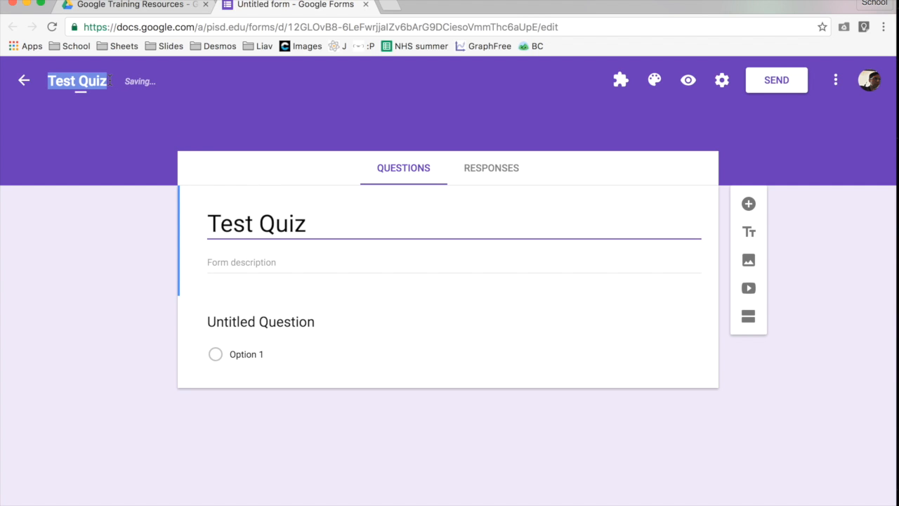
{"action": "left_click", "coordinate": [326, 229]}
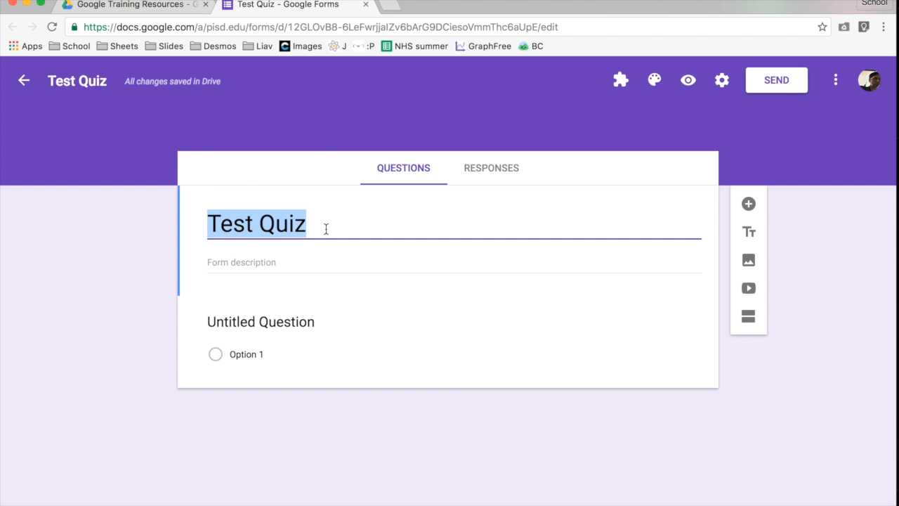
{"action": "left_click", "coordinate": [293, 261]}
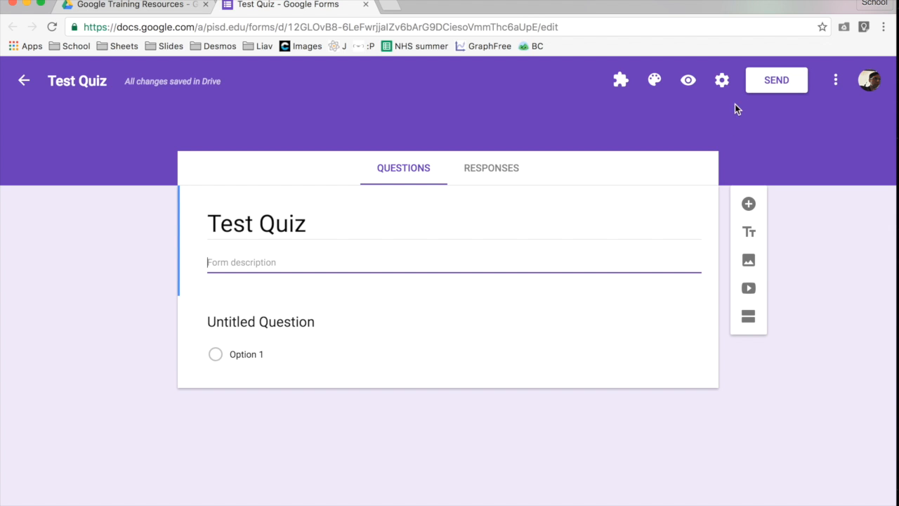
- Turn the form into a quiz in its settings, keeping missed questions and correct answers visible to respondents, and save
{"action": "left_click", "coordinate": [722, 82]}
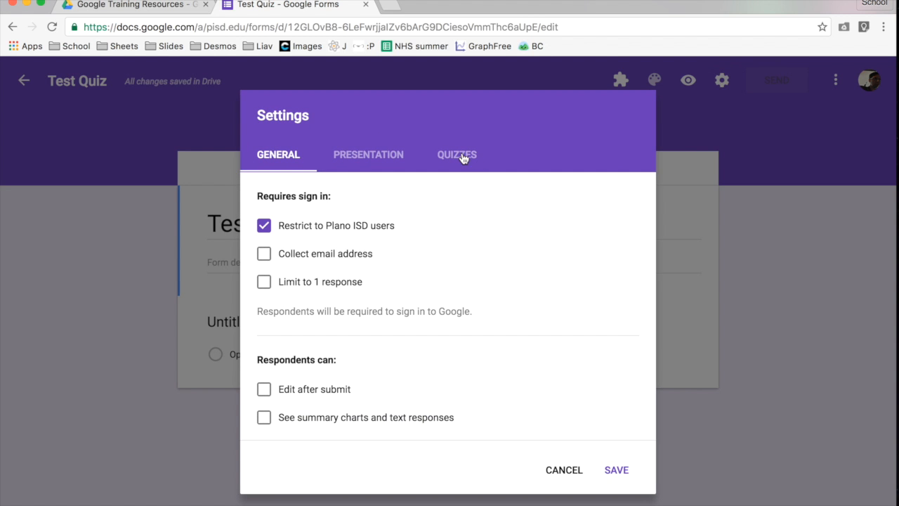
{"action": "left_click", "coordinate": [459, 155]}
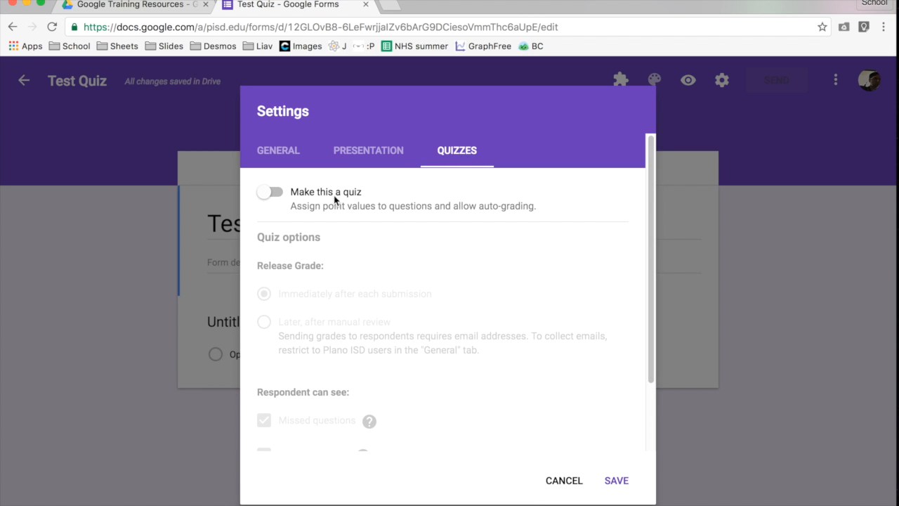
{"action": "left_click", "coordinate": [272, 196]}
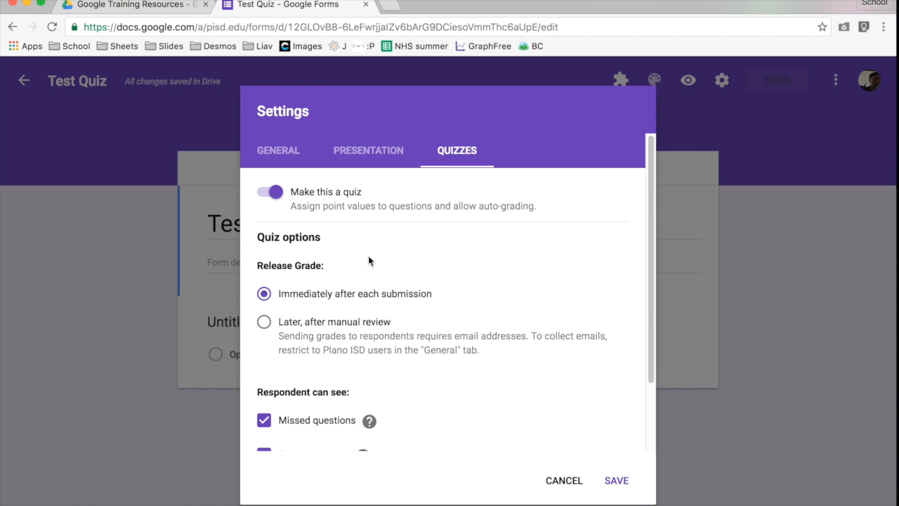
{"action": "scroll", "coordinate": [369, 262], "scroll_direction": "down", "scroll_amount": 2}
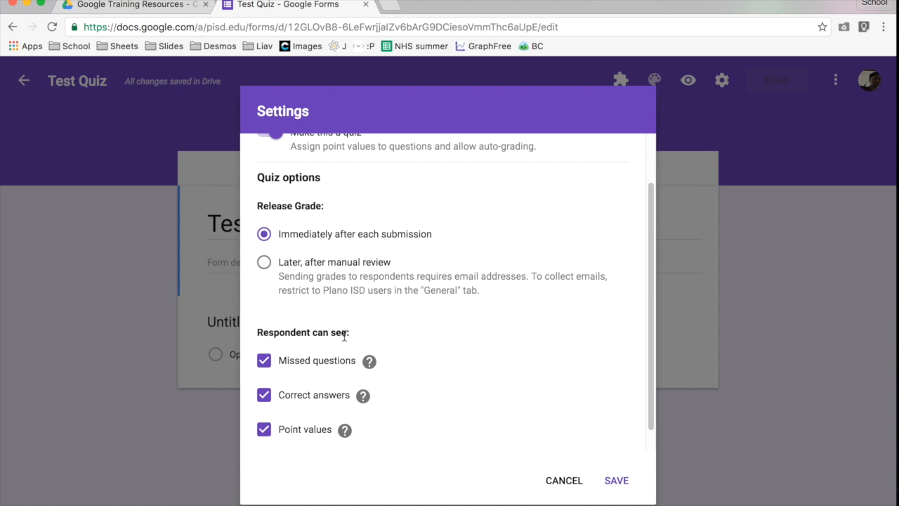
{"action": "scroll", "coordinate": [344, 337], "scroll_direction": "down", "scroll_amount": 1}
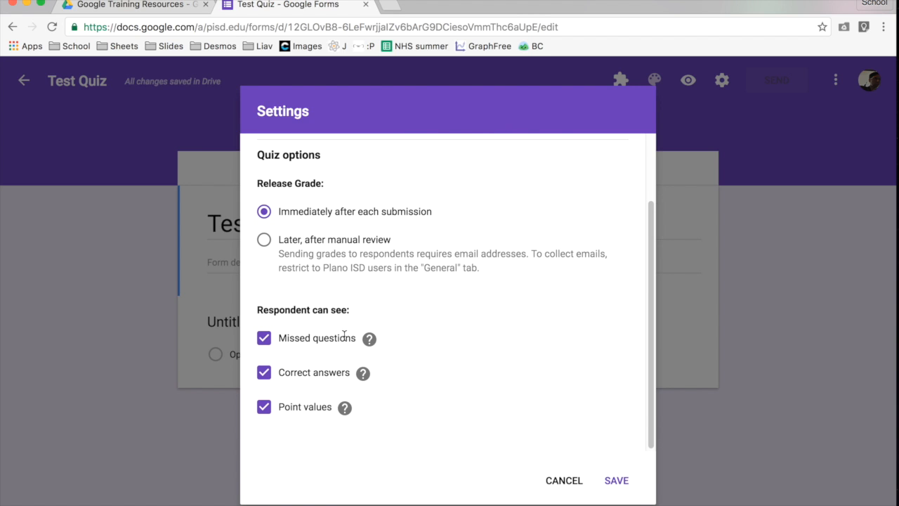
{"action": "left_click", "coordinate": [299, 338]}
{"action": "left_click", "coordinate": [299, 337]}
{"action": "left_click", "coordinate": [300, 373]}
{"action": "left_click", "coordinate": [300, 373]}
{"action": "left_click", "coordinate": [317, 374]}
{"action": "left_click", "coordinate": [617, 485]}
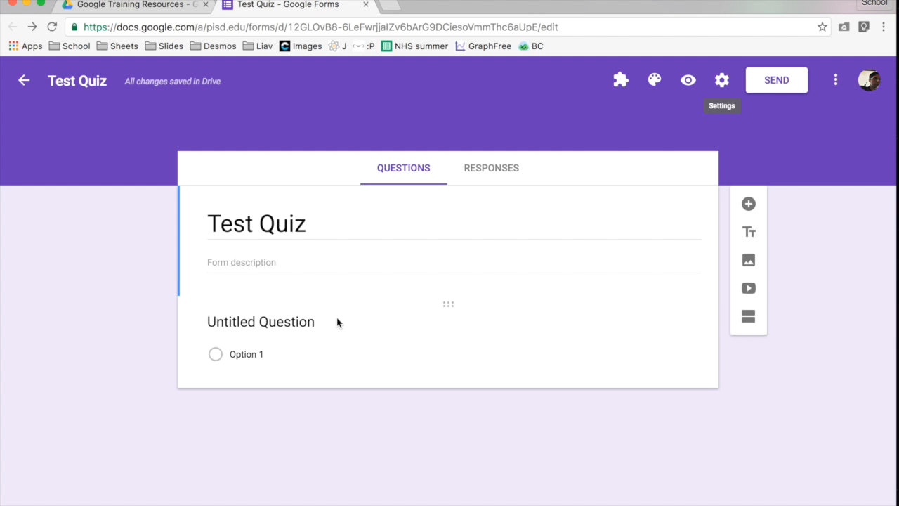
- Name the untitled multiple-choice question "Question 1" and add Option 2 and Option 3 as further answer choices
{"action": "left_click", "coordinate": [295, 321]}
{"action": "type", "text": "Question 1"}
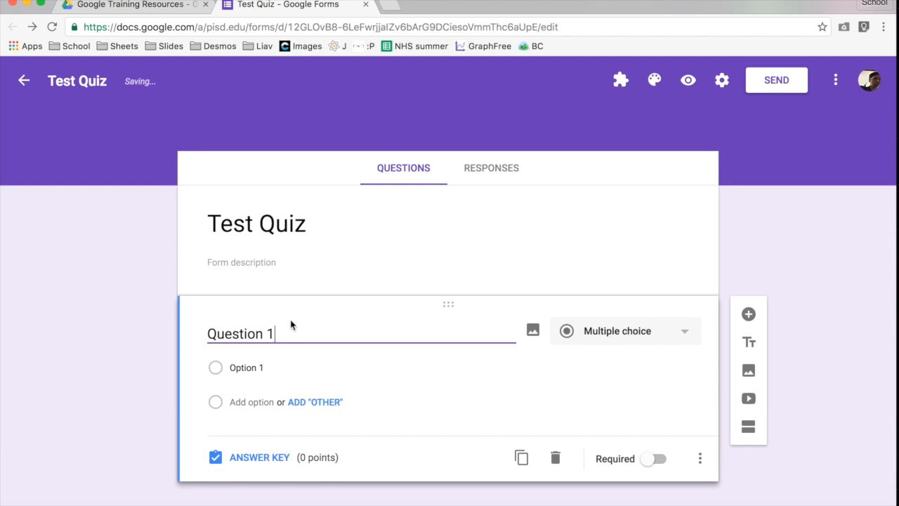
{"action": "left_click", "coordinate": [249, 402]}
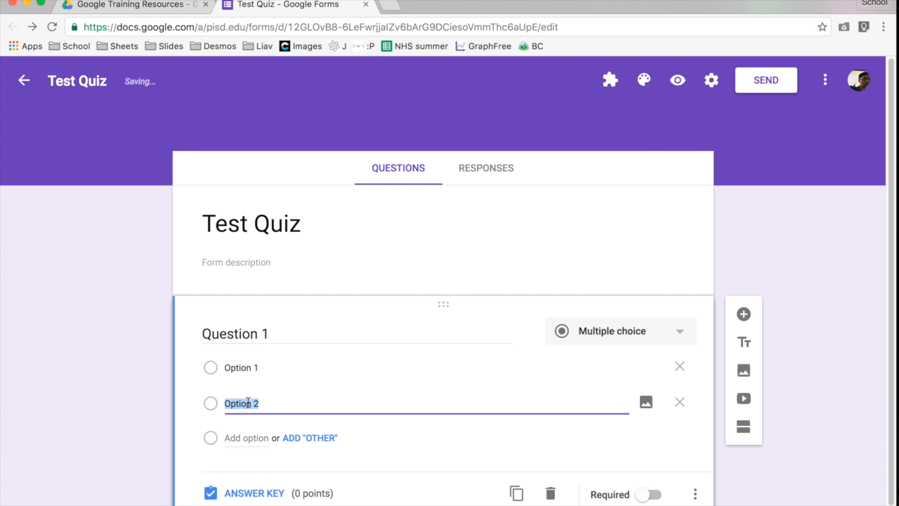
{"action": "left_click", "coordinate": [243, 438]}
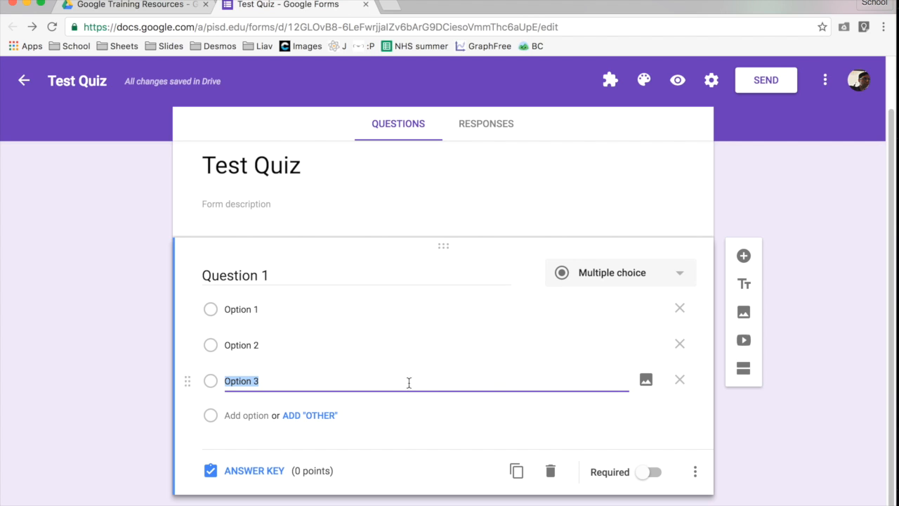
- In Question 1's answer key, mark Option 2 as the correct answer and set the question's value to 1 point
{"action": "scroll", "coordinate": [432, 339], "scroll_direction": "down", "scroll_amount": 1}
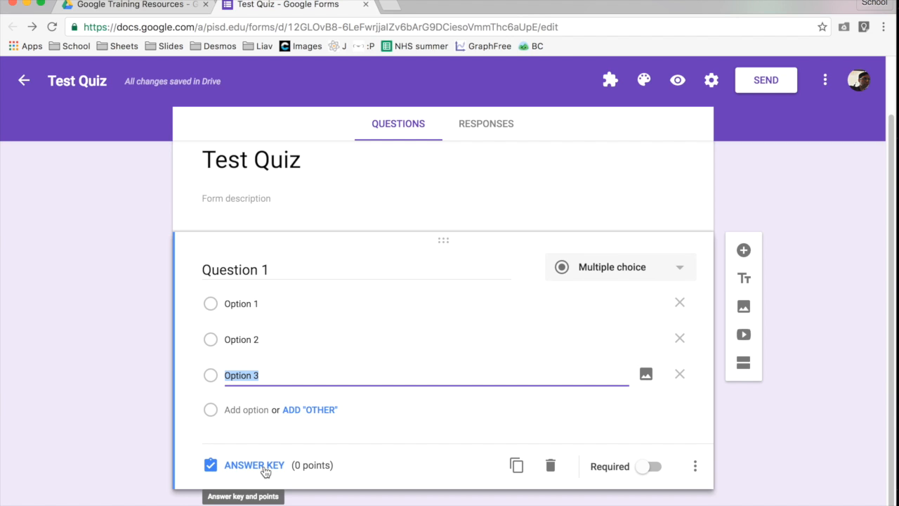
{"action": "left_click", "coordinate": [265, 467]}
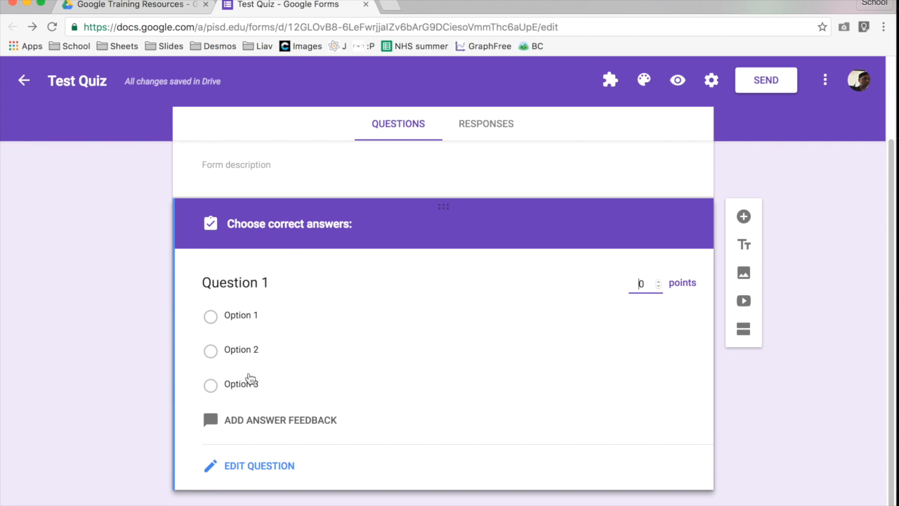
{"action": "left_click", "coordinate": [211, 351]}
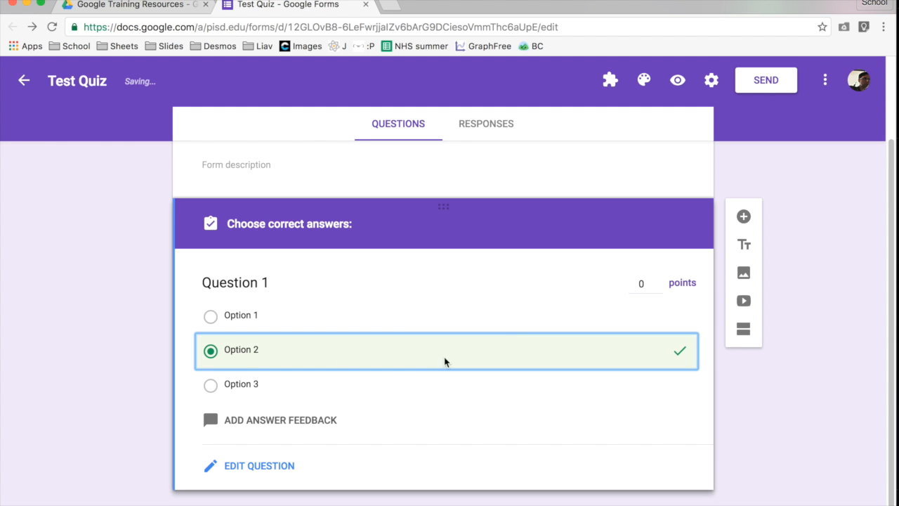
{"action": "left_click", "coordinate": [645, 284]}
{"action": "key", "text": "BackSpace"}
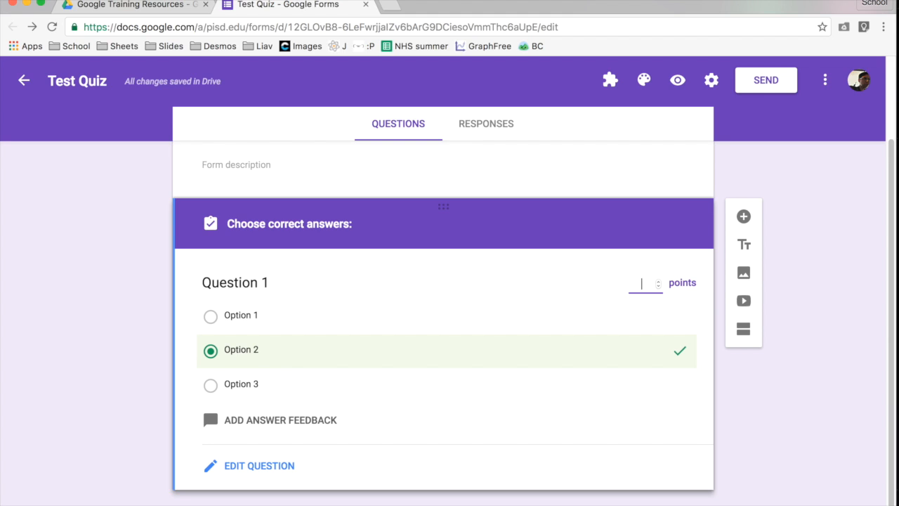
{"action": "type", "text": "1"}
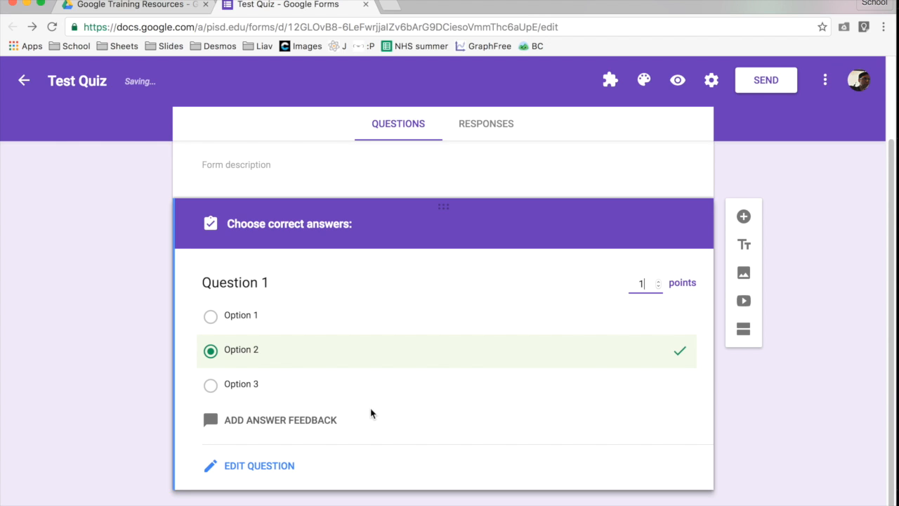
- Add the feedback "Sorry this was wrong!!" for incorrect answers to Question 1
{"action": "left_click", "coordinate": [282, 424]}
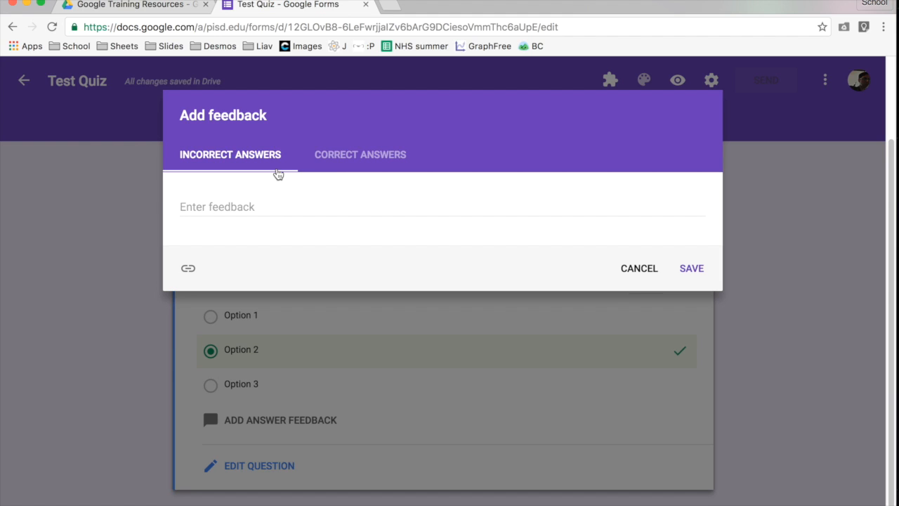
{"action": "left_click", "coordinate": [251, 207]}
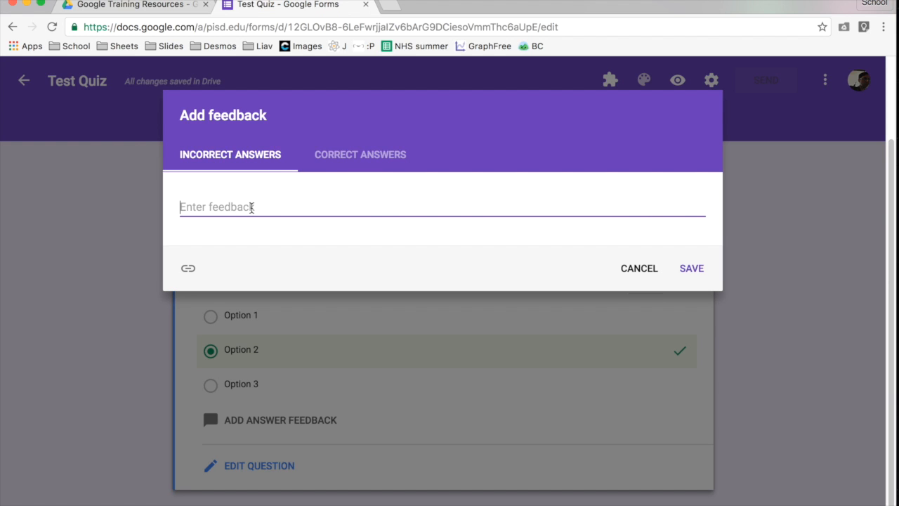
{"action": "type", "text": "Sorry thi"}
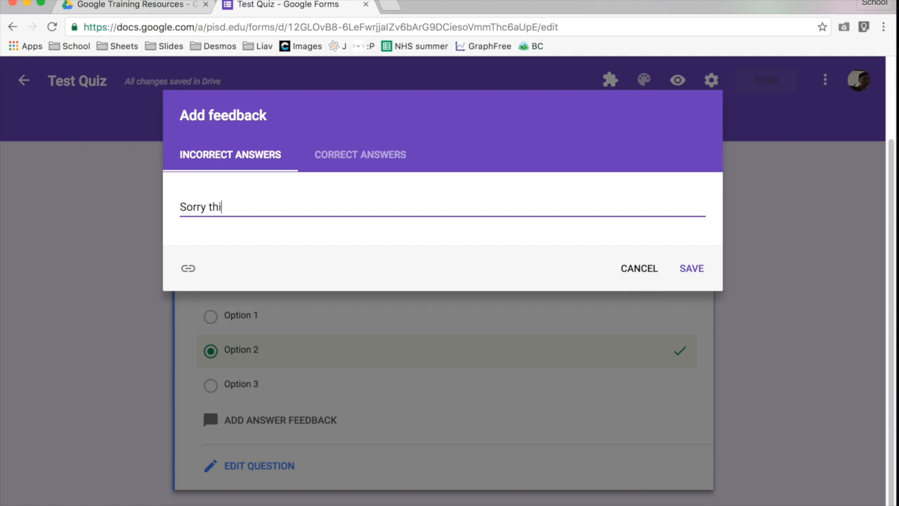
{"action": "type", "text": "s was wrong!!"}
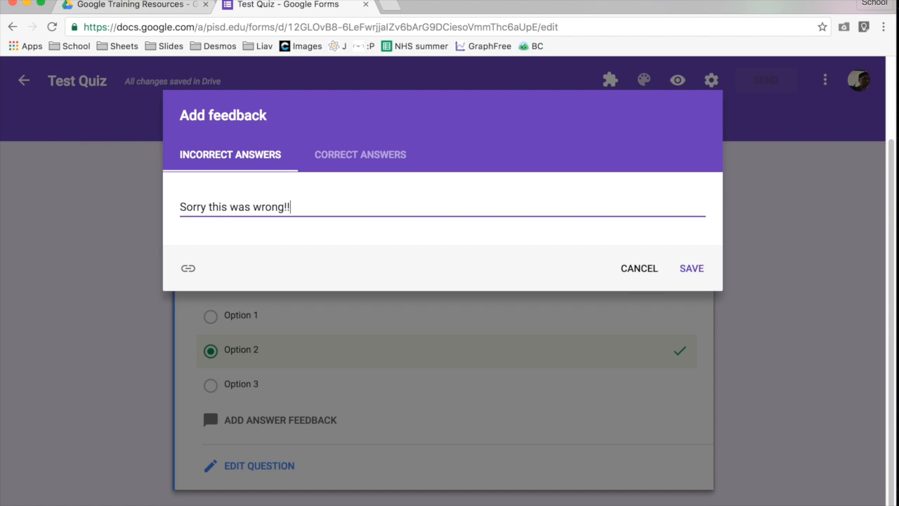
- Enter "Excellent work!!" as the feedback for correct answers to Question 1
{"action": "left_click", "coordinate": [345, 153]}
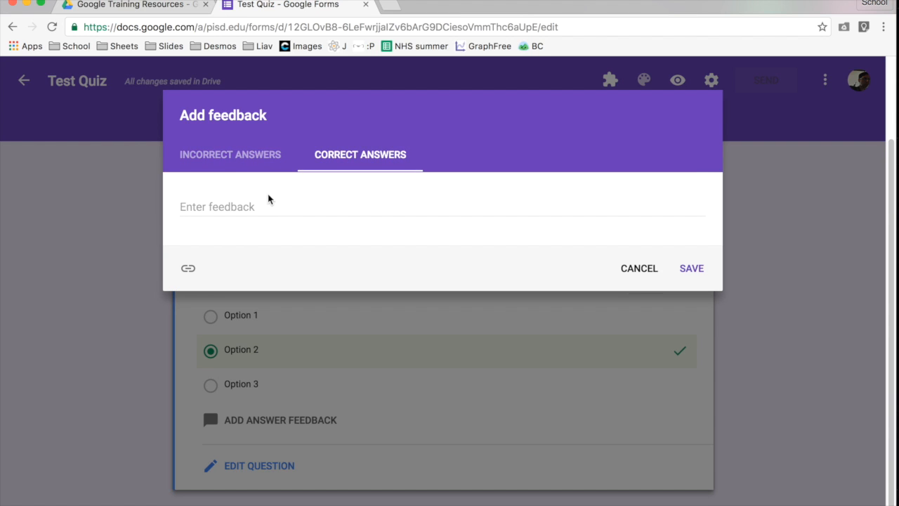
{"action": "type", "text": "Excele"}
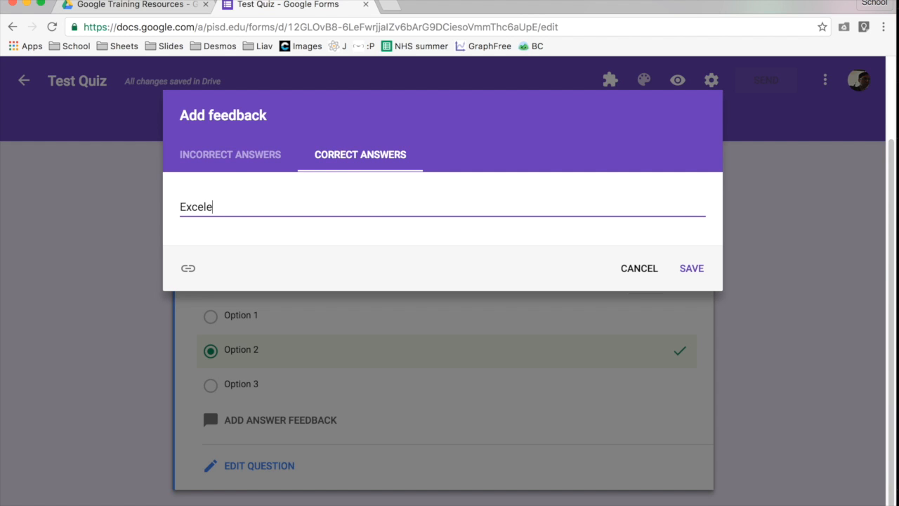
{"action": "type", "text": "nt w"}
{"action": "key", "text": "BackSpace"}
{"action": "key", "text": "BackSpace"}
{"action": "key", "text": "BackSpace"}
{"action": "key", "text": "BackSpace"}
{"action": "key", "text": "BackSpace"}
{"action": "type", "text": "lent work!!"}
{"action": "left_click", "coordinate": [235, 155]}
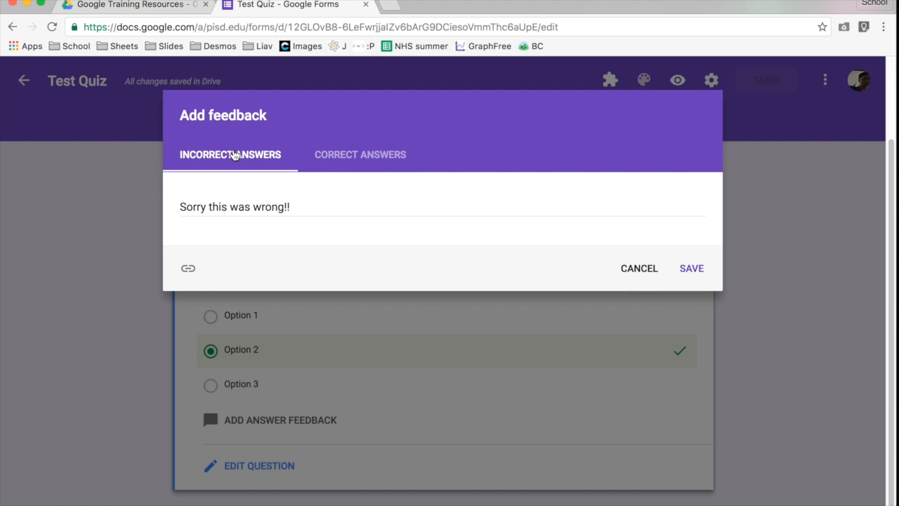
{"action": "left_click", "coordinate": [188, 268]}
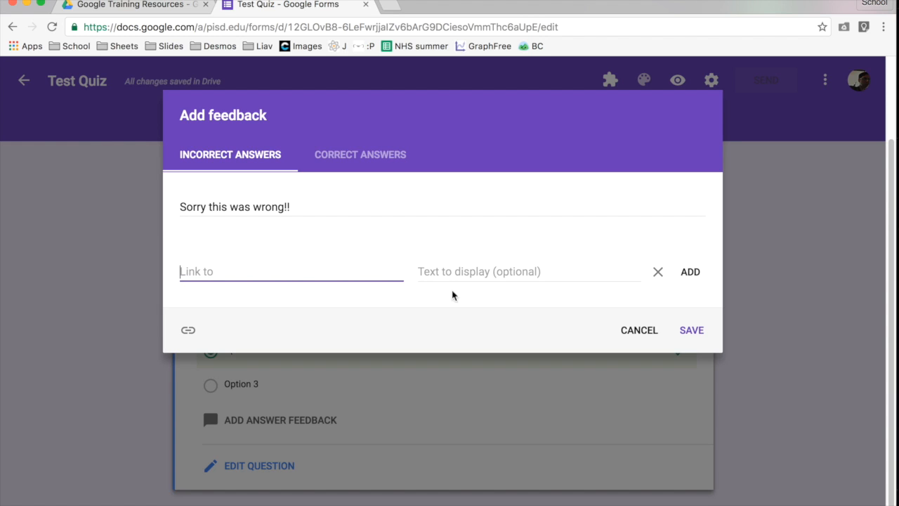
{"action": "left_click", "coordinate": [467, 273]}
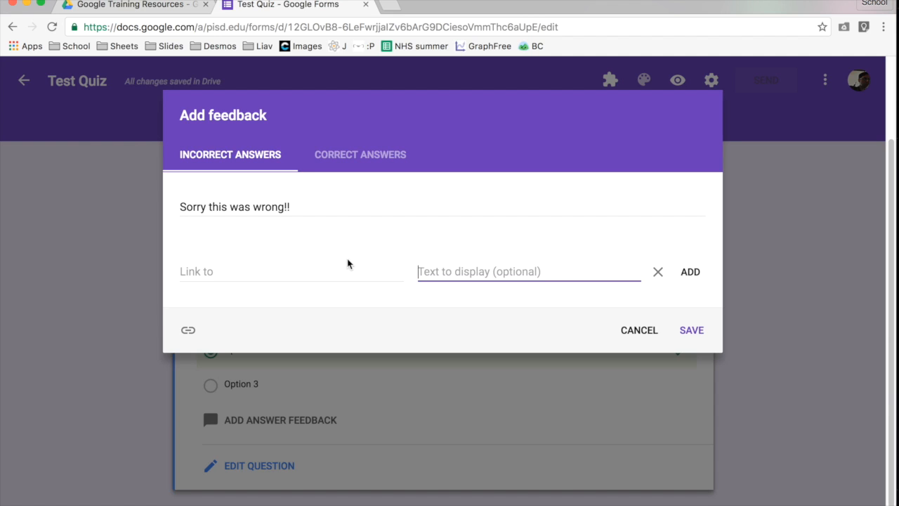
{"action": "left_click", "coordinate": [699, 281]}
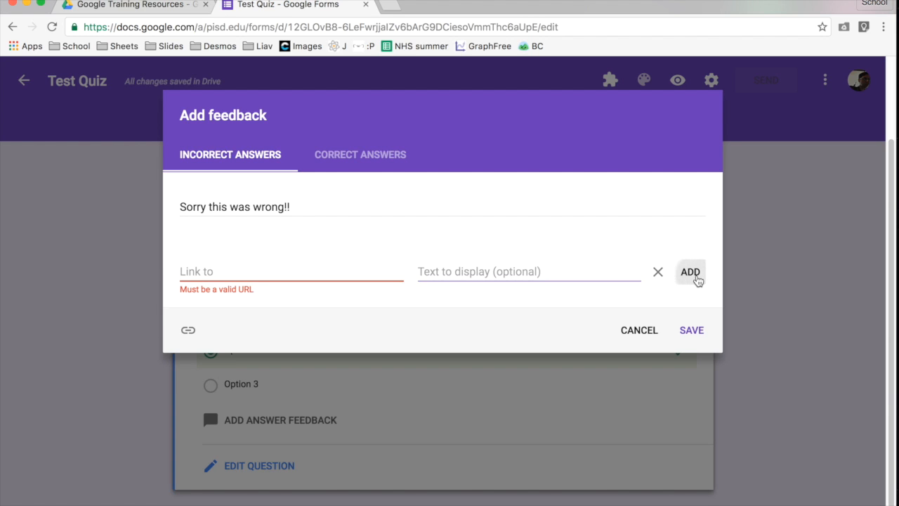
{"action": "type", "text": "ww"}
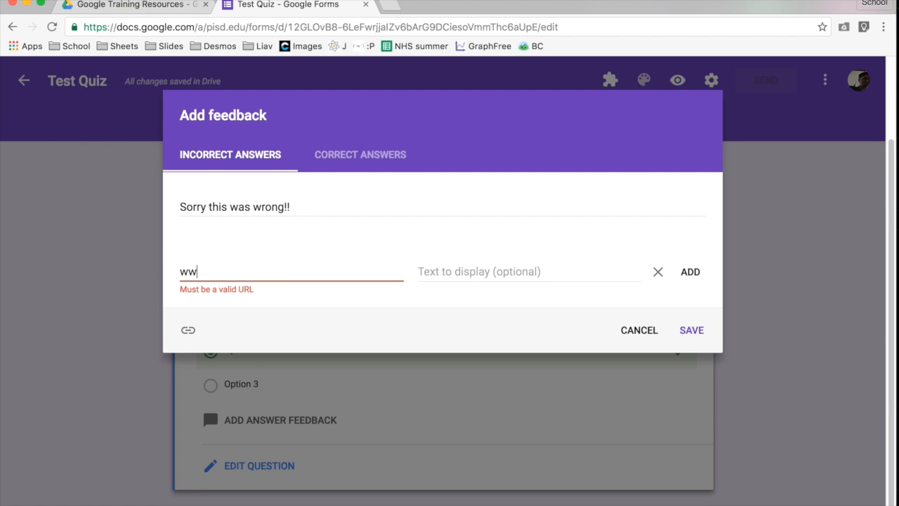
{"action": "type", "text": "w.google.com"}
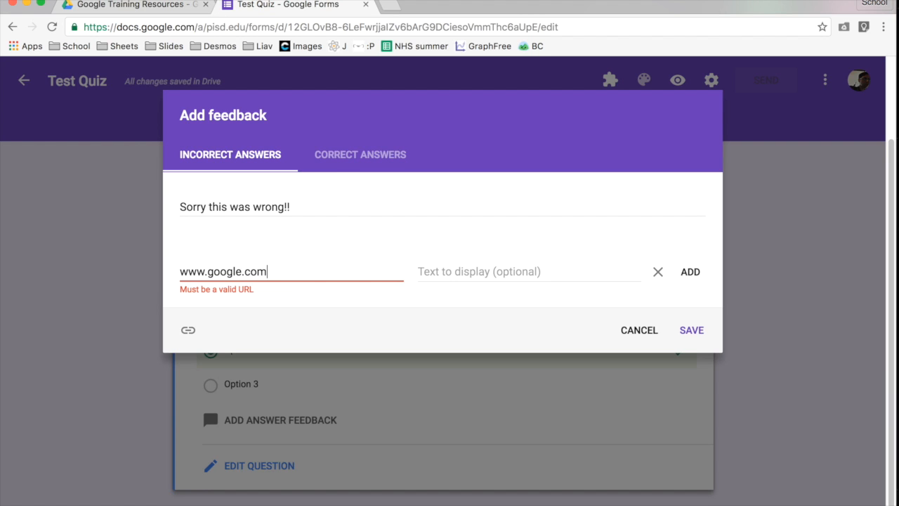
{"action": "left_click", "coordinate": [694, 274]}
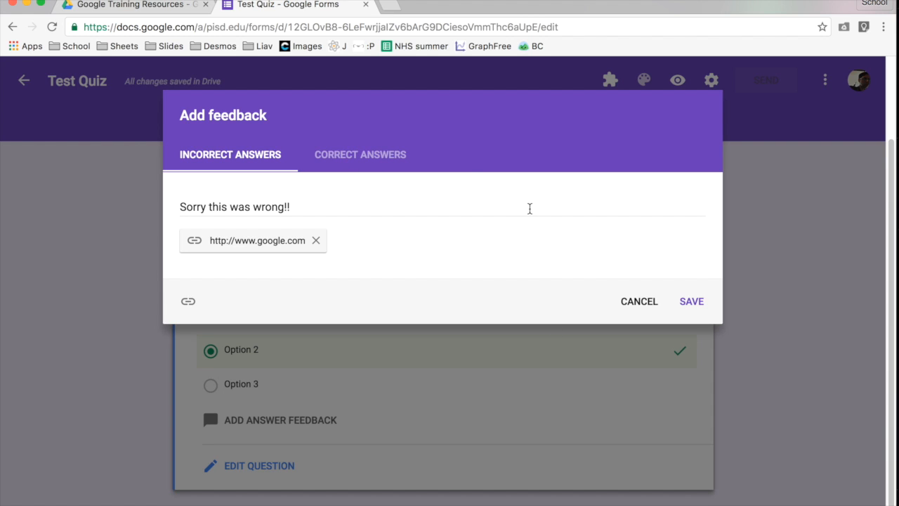
{"action": "left_click", "coordinate": [698, 309]}
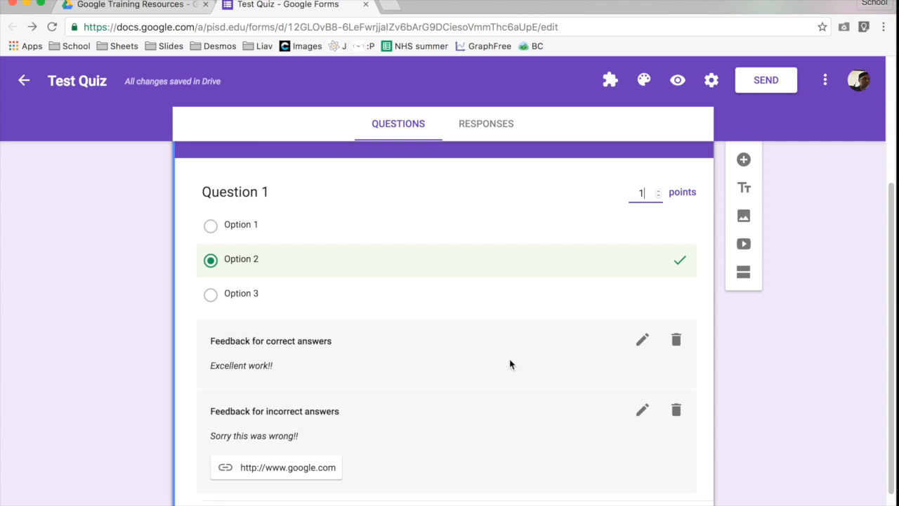
- Close Question 1's answer key and add a checkboxes question titled "Question 2" below it
{"action": "scroll", "coordinate": [511, 363], "scroll_direction": "down", "scroll_amount": 1}
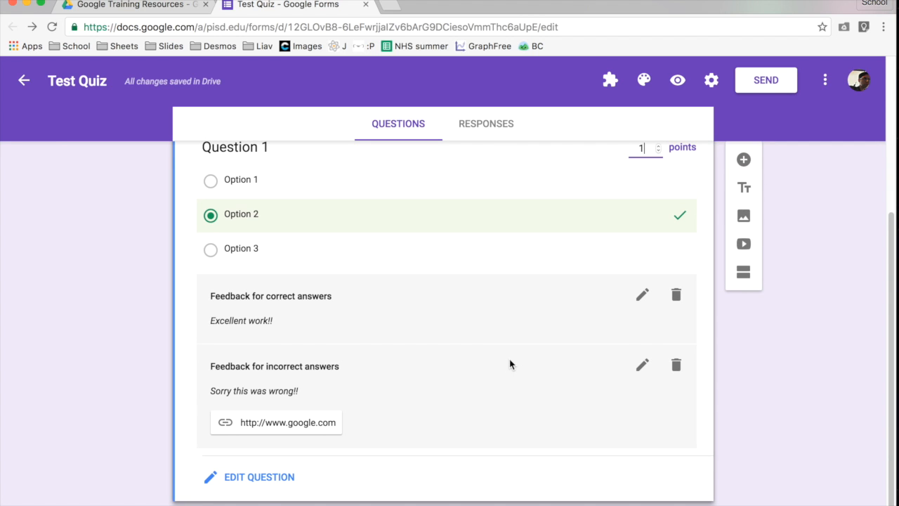
{"action": "left_click", "coordinate": [250, 479]}
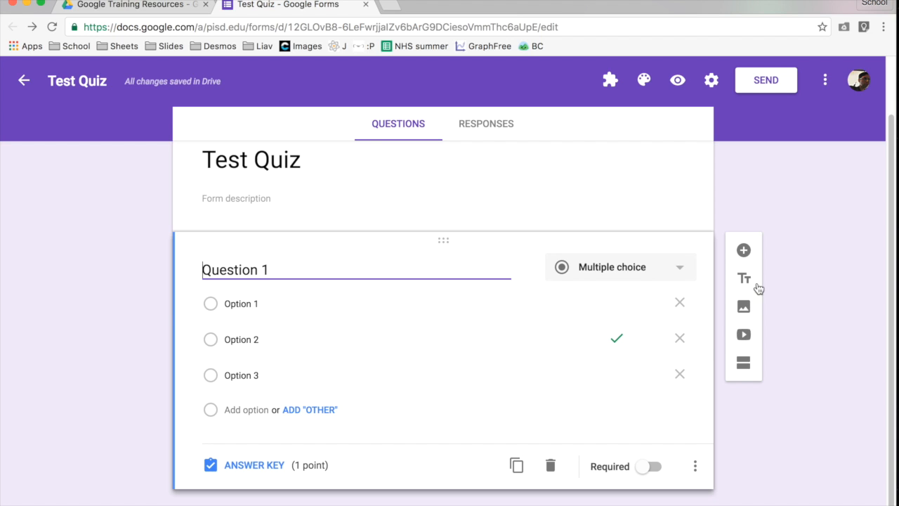
{"action": "left_click", "coordinate": [747, 251]}
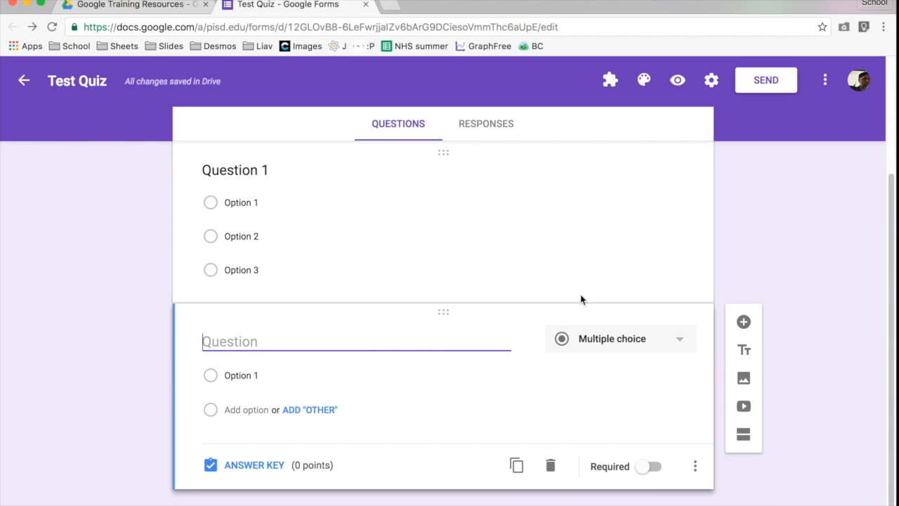
{"action": "type", "text": "Question 2"}
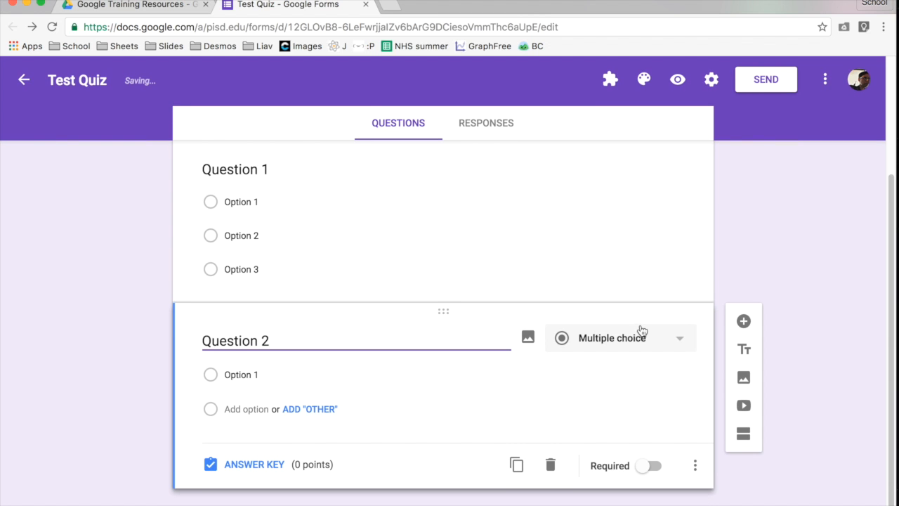
{"action": "left_click", "coordinate": [630, 345]}
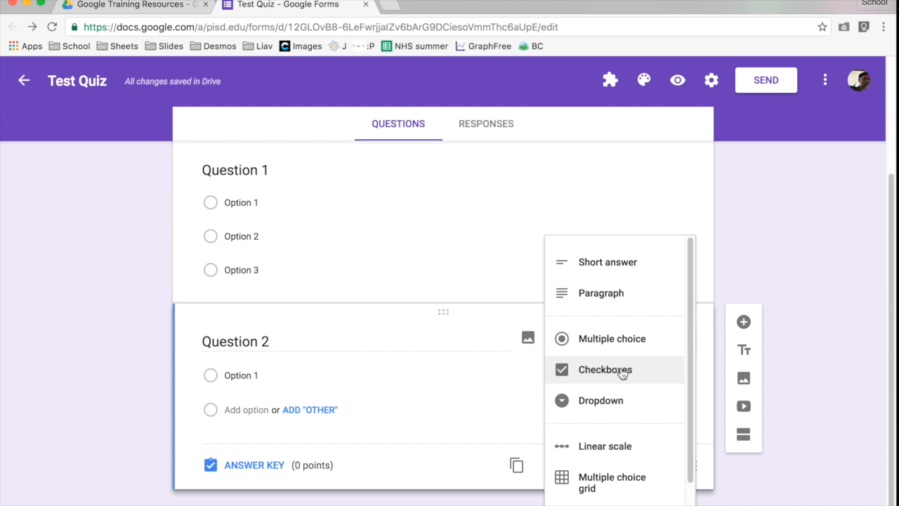
{"action": "left_click", "coordinate": [622, 373]}
- Add Option 2, Option 3 and Option 4 to the answer choices of Question 2
{"action": "left_click", "coordinate": [247, 409]}
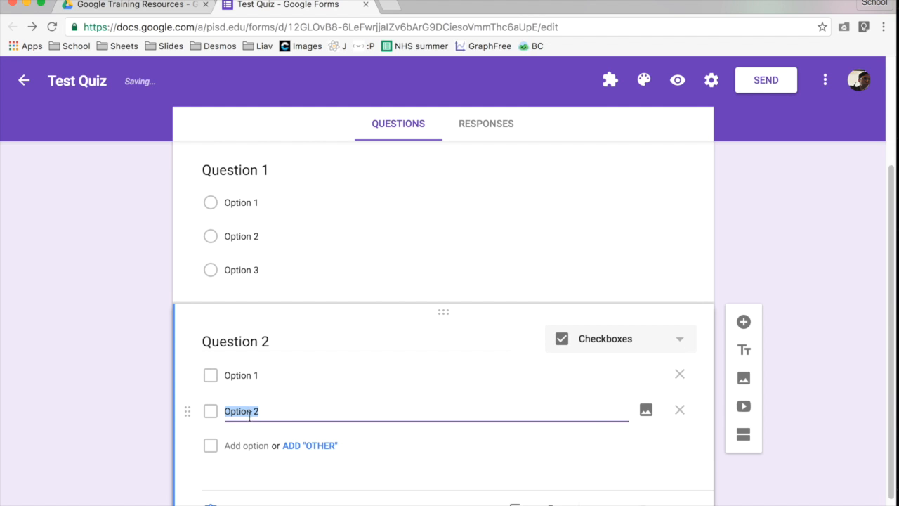
{"action": "left_click", "coordinate": [247, 445]}
{"action": "left_click", "coordinate": [244, 440]}
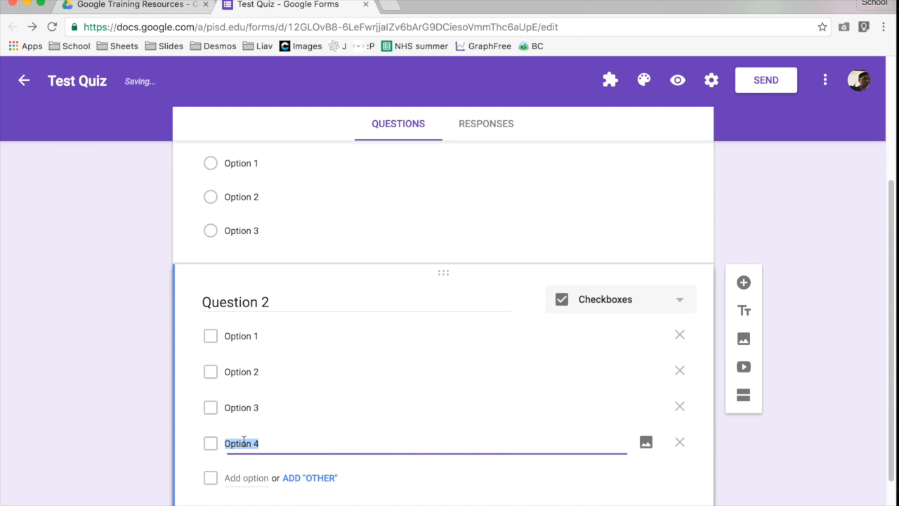
- In Question 2's answer key, mark Option 1 and Option 4 as correct and set the value to 1 point
{"action": "scroll", "coordinate": [244, 443], "scroll_direction": "down", "scroll_amount": 3}
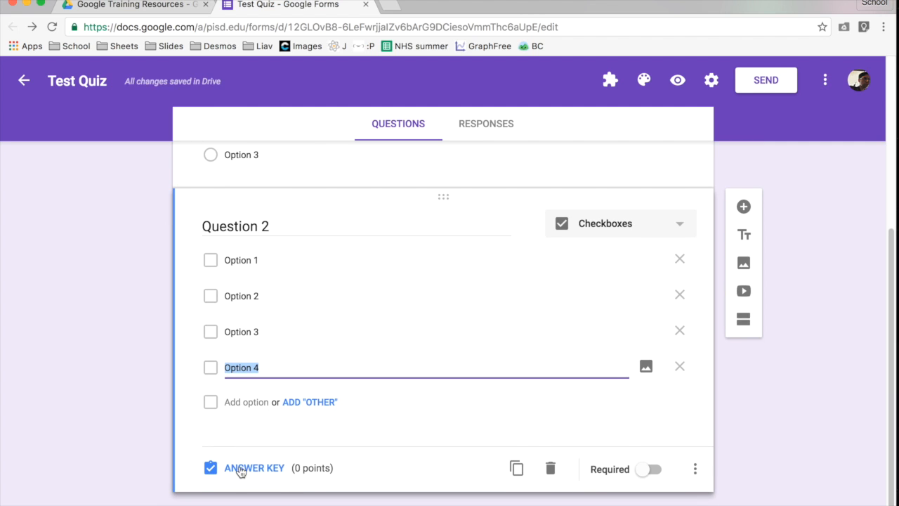
{"action": "left_click", "coordinate": [239, 469]}
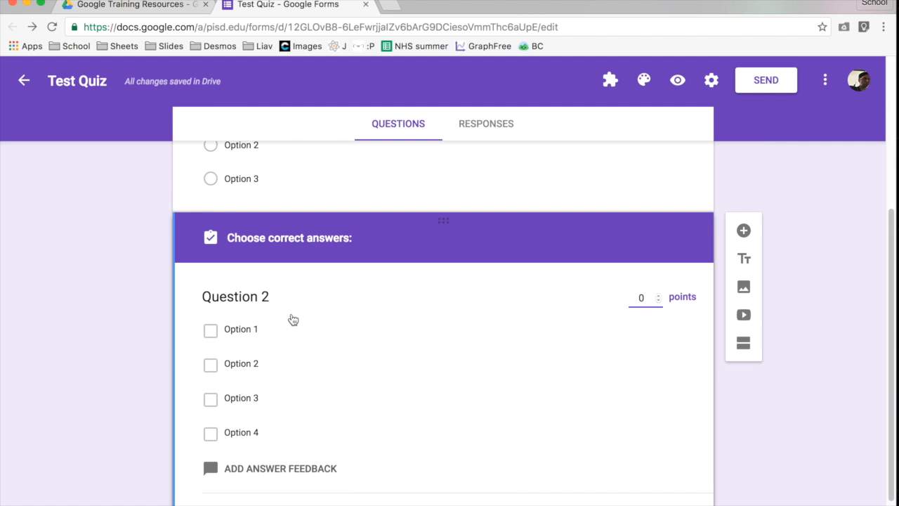
{"action": "left_click", "coordinate": [258, 299]}
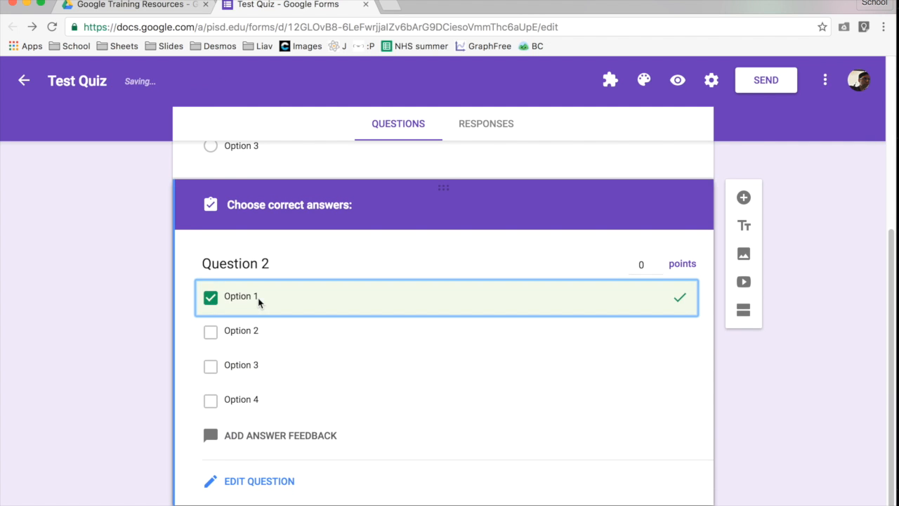
{"action": "left_click", "coordinate": [241, 405]}
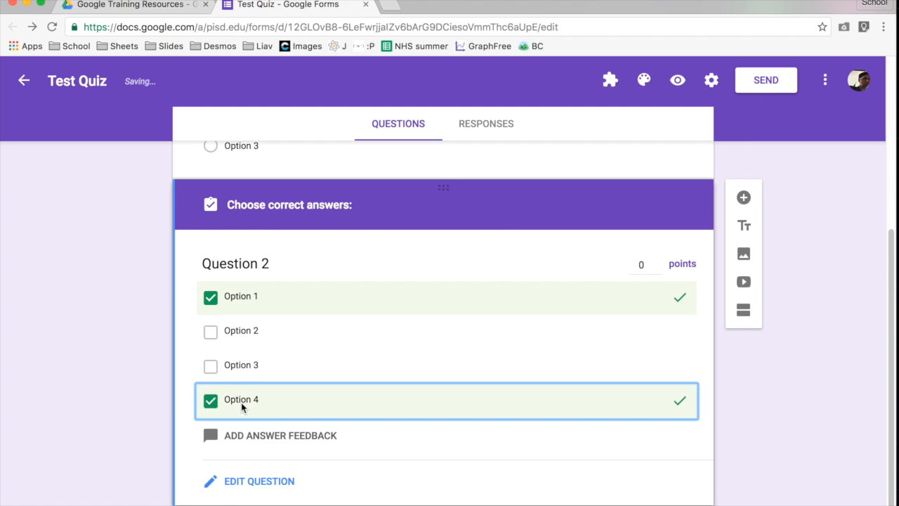
{"action": "left_click", "coordinate": [650, 254]}
{"action": "key", "text": "BackSpace"}
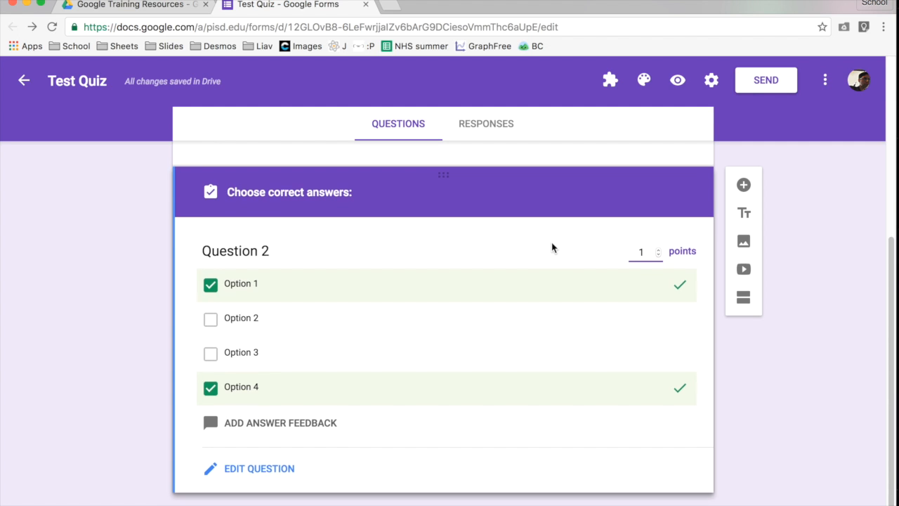
- View the answer feedback form for Question 2, leave it empty and return to editing the question
{"action": "left_click", "coordinate": [331, 421]}
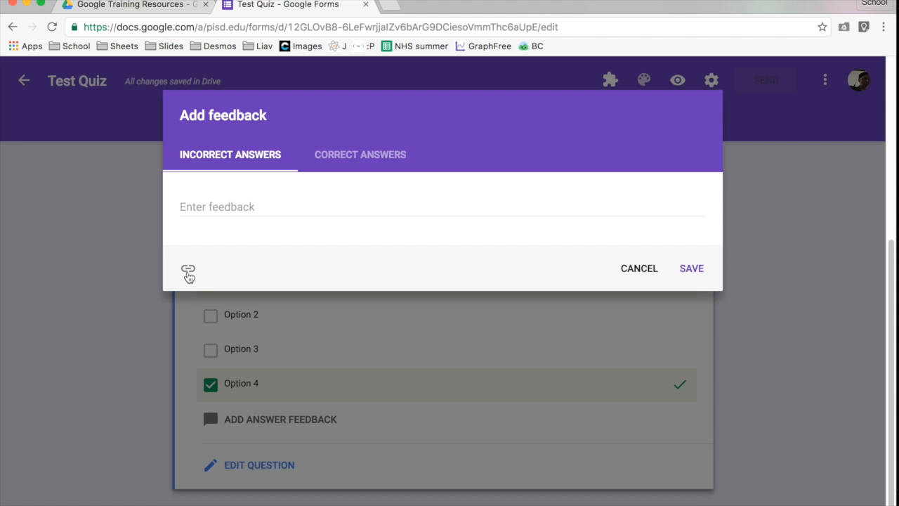
{"action": "left_click", "coordinate": [685, 272]}
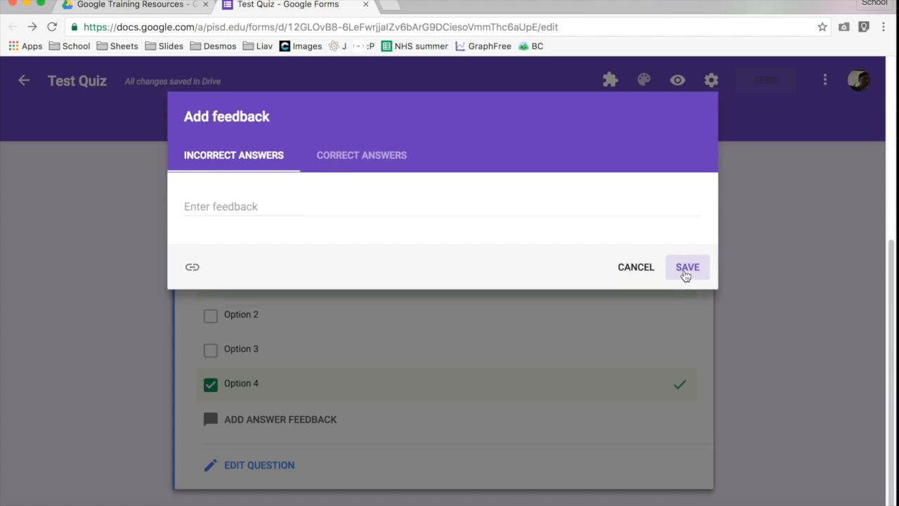
{"action": "left_click", "coordinate": [267, 471]}
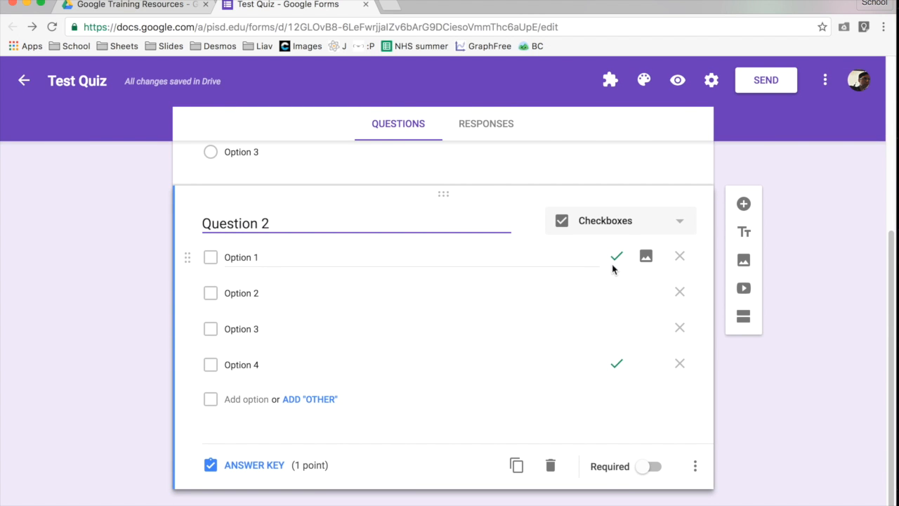
- Add a dropdown question titled "Question 3" below Question 2
{"action": "left_click", "coordinate": [743, 203]}
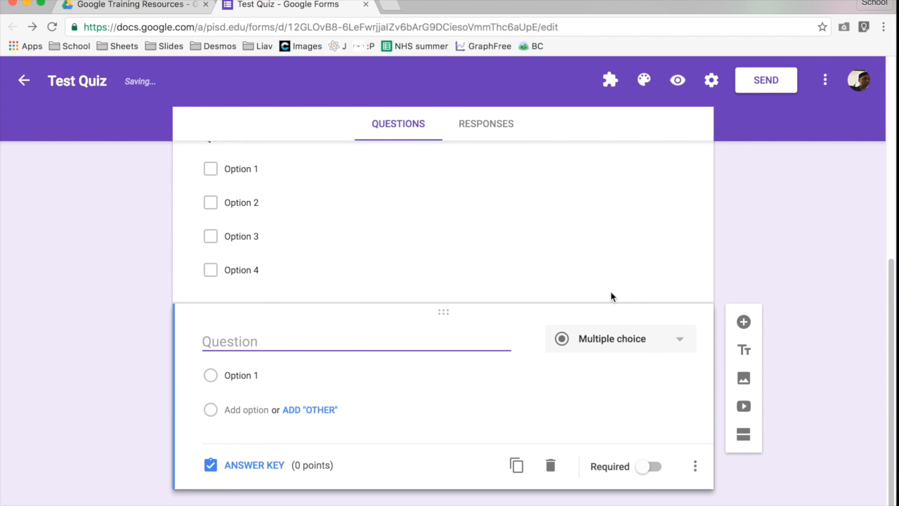
{"action": "type", "text": "Question 3"}
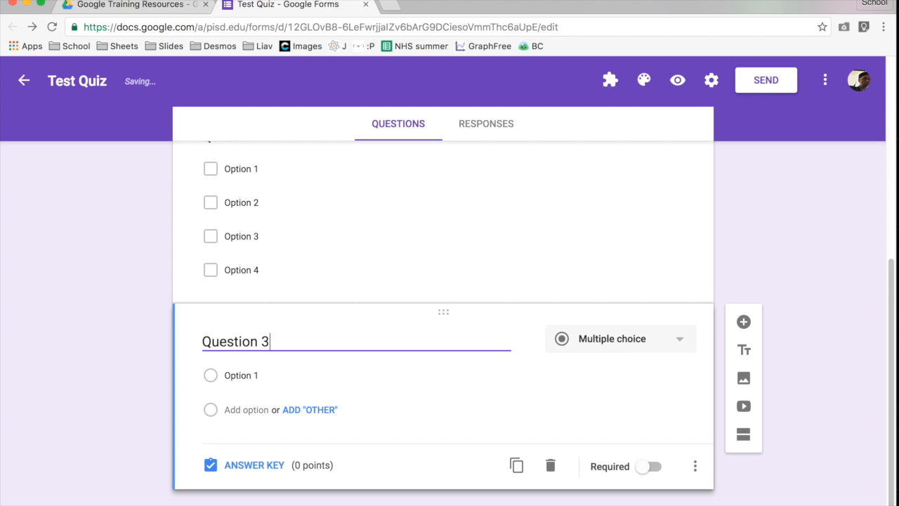
{"action": "left_click", "coordinate": [623, 346]}
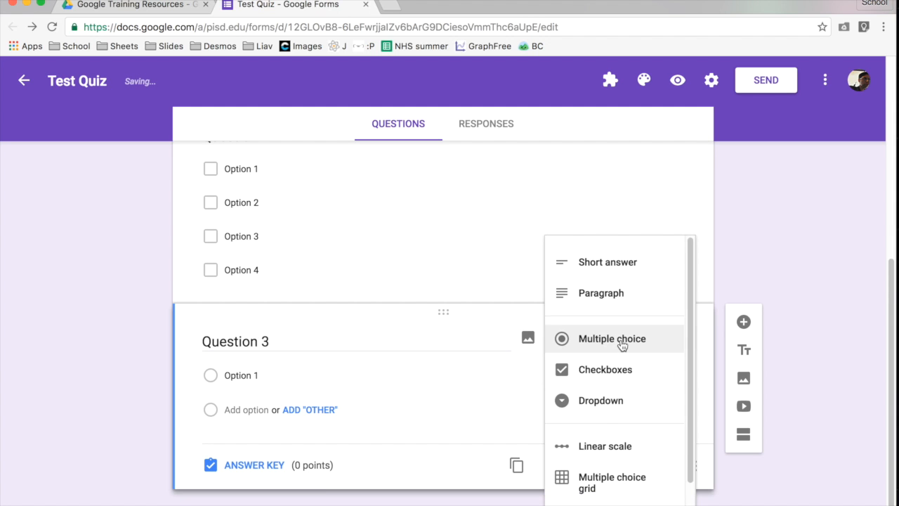
{"action": "left_click", "coordinate": [608, 412]}
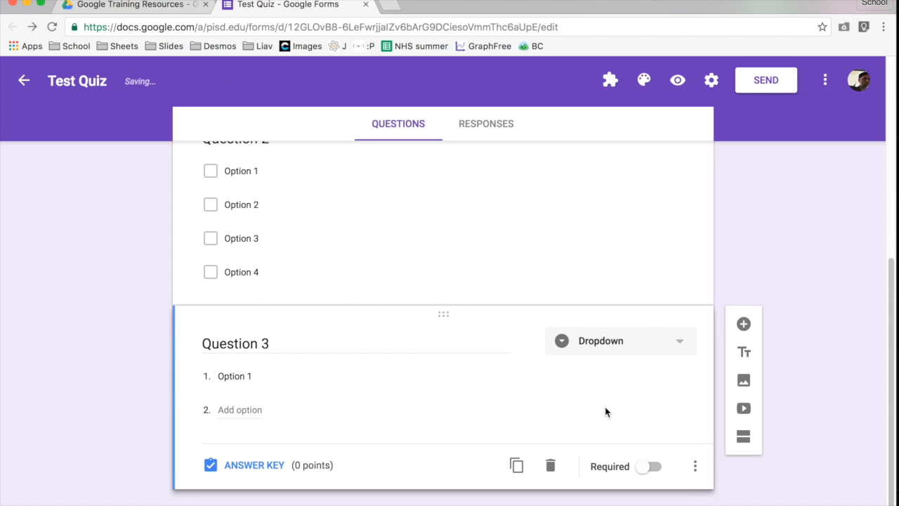
- Add Option 2, Option 3 and Option 4 to the dropdown choices of Question 3
{"action": "left_click", "coordinate": [246, 407]}
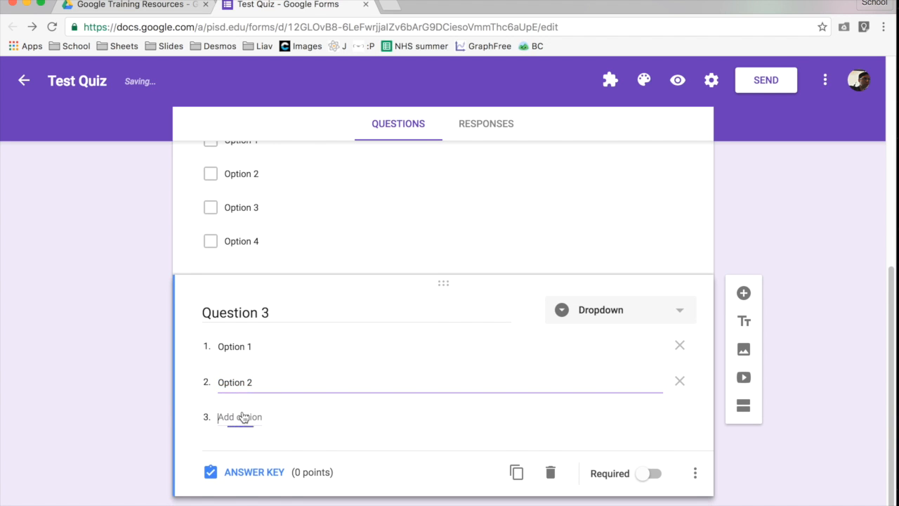
{"action": "left_click", "coordinate": [243, 416]}
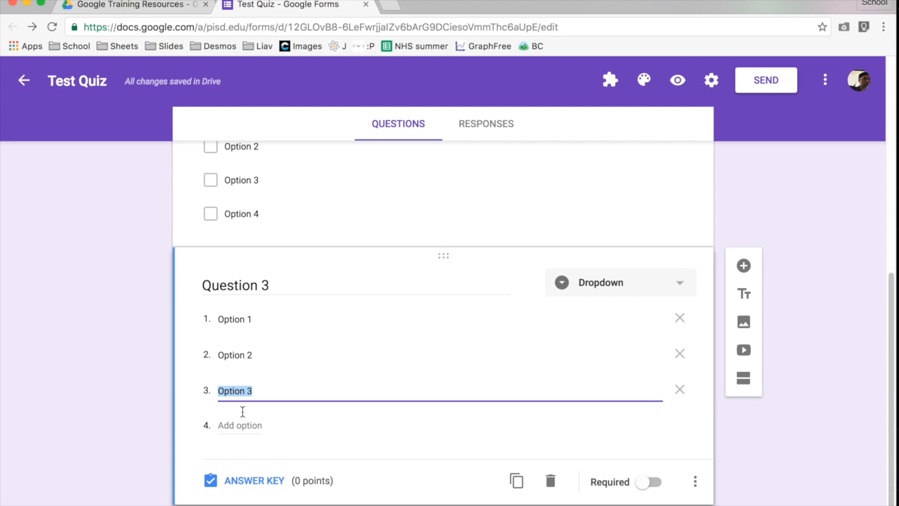
{"action": "left_click", "coordinate": [241, 414]}
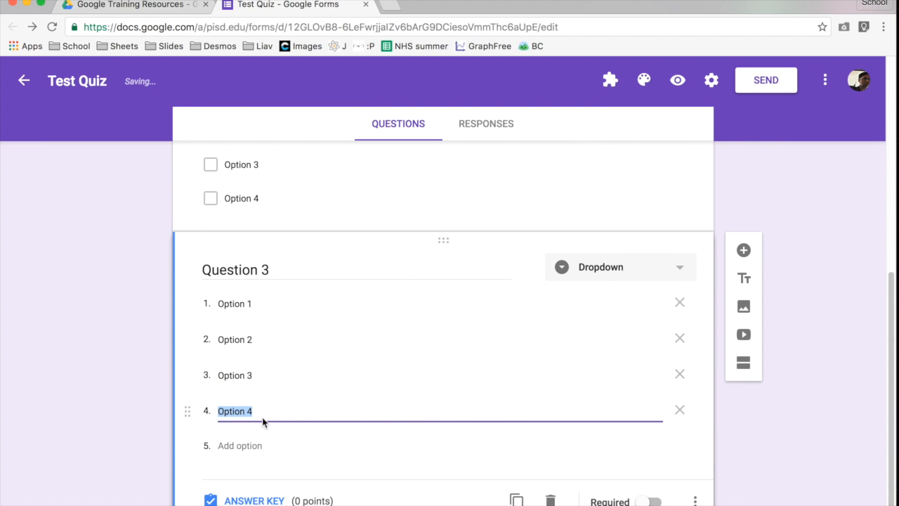
- In Question 3's answer key, set the value to 1 point and mark Option 4 as the correct answer
{"action": "left_click", "coordinate": [255, 465]}
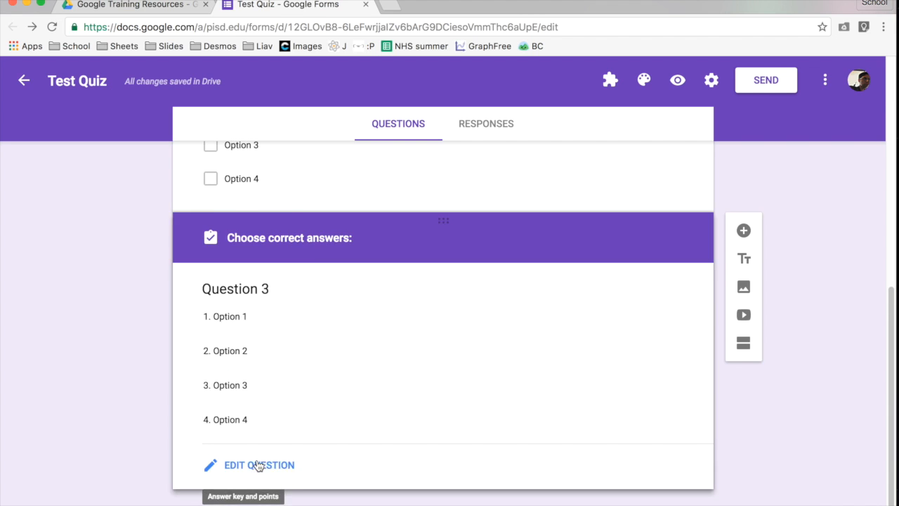
{"action": "key", "text": "BackSpace"}
{"action": "type", "text": "1"}
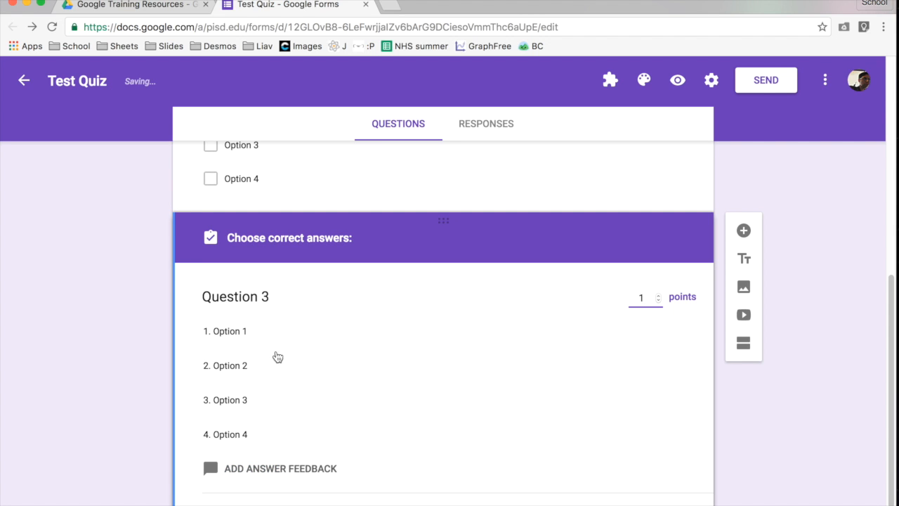
{"action": "left_click", "coordinate": [238, 432]}
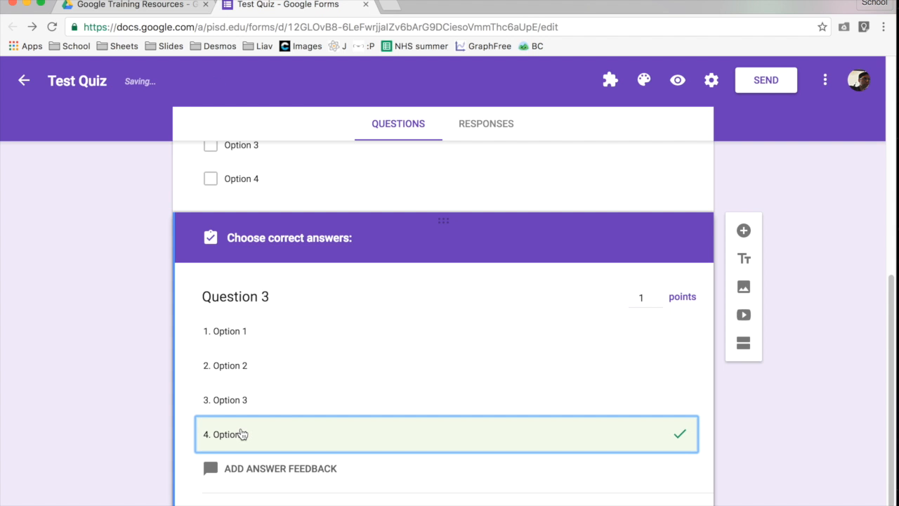
- Save "Oh no!!!" as the feedback for incorrect answers to Question 3 and close its answer key
{"action": "scroll", "coordinate": [316, 410], "scroll_direction": "down", "scroll_amount": 1}
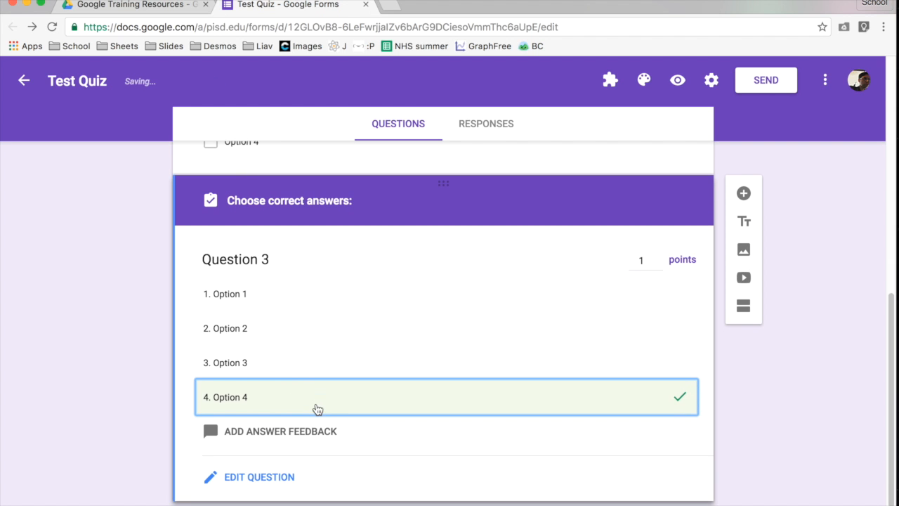
{"action": "left_click", "coordinate": [293, 434]}
{"action": "left_click", "coordinate": [261, 209]}
{"action": "type", "text": "Oh no!!!"}
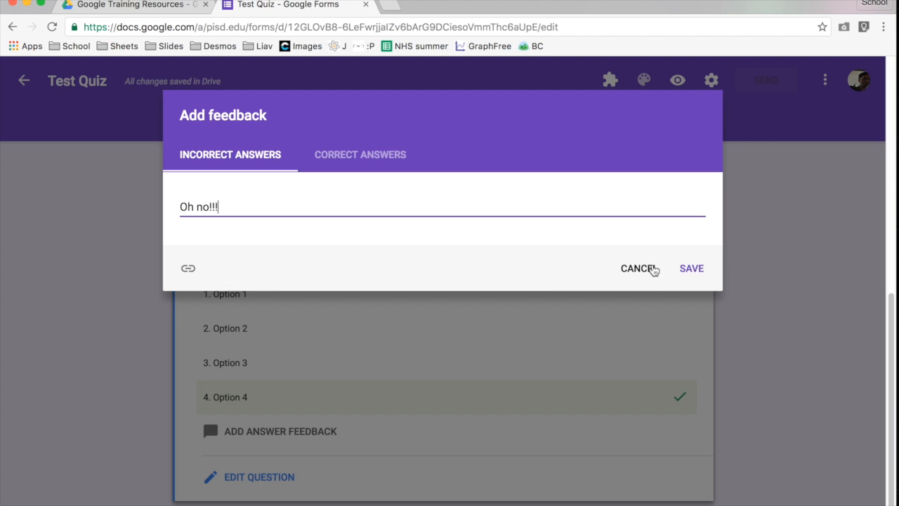
{"action": "left_click", "coordinate": [693, 270]}
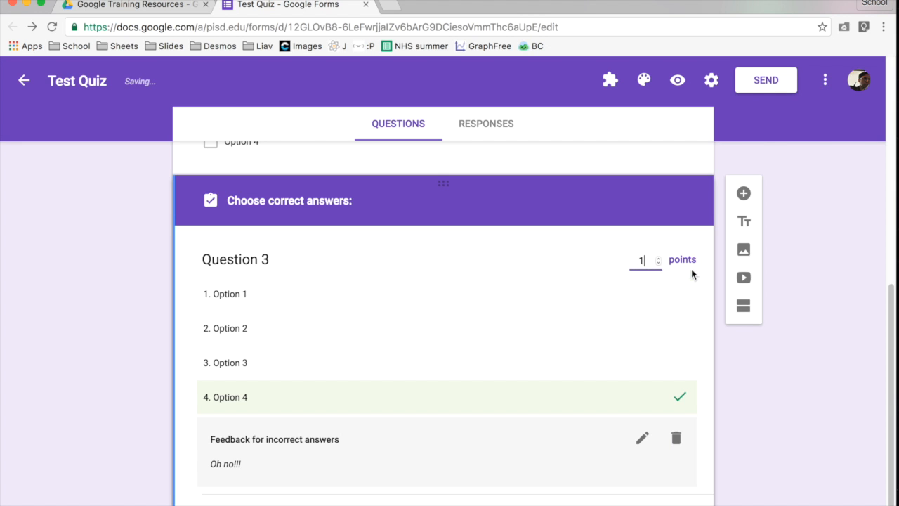
{"action": "scroll", "coordinate": [604, 293], "scroll_direction": "up", "scroll_amount": 3}
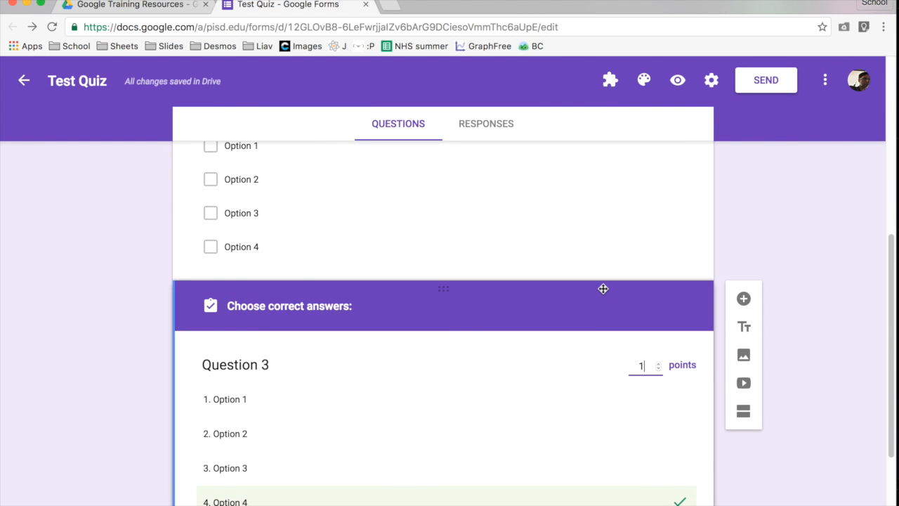
{"action": "scroll", "coordinate": [604, 288], "scroll_direction": "down", "scroll_amount": 2}
{"action": "scroll", "coordinate": [602, 293], "scroll_direction": "up", "scroll_amount": 1}
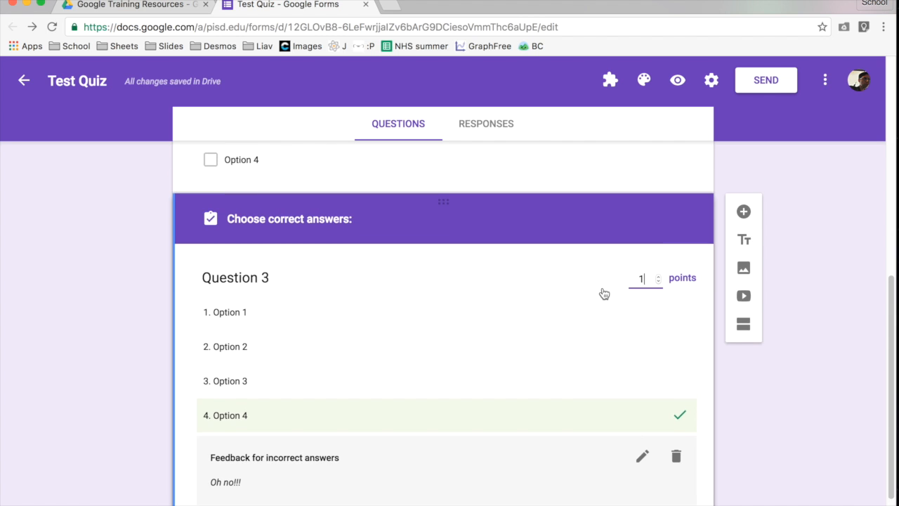
{"action": "scroll", "coordinate": [602, 290], "scroll_direction": "down", "scroll_amount": 2}
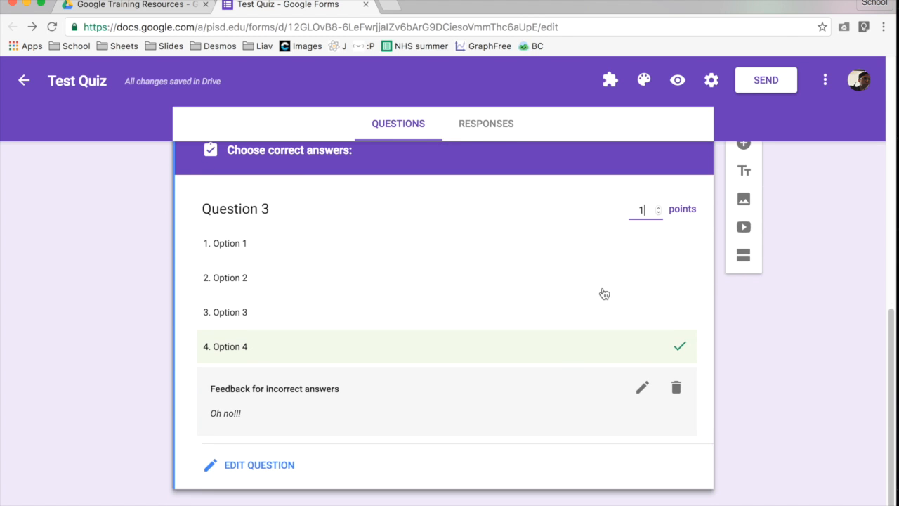
{"action": "left_click", "coordinate": [262, 466]}
- Review the quiz's questions and the question types available for Question 1, keeping its type unchanged
{"action": "scroll", "coordinate": [357, 364], "scroll_direction": "up", "scroll_amount": 10}
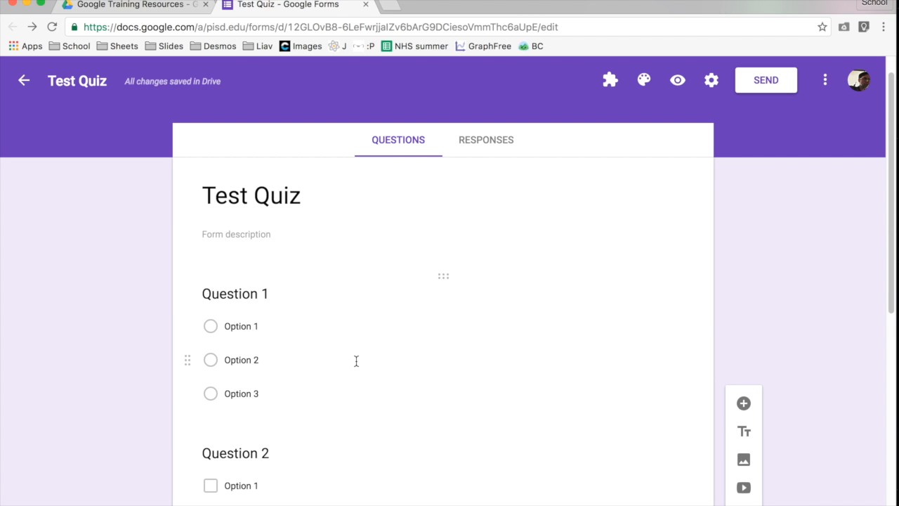
{"action": "left_click", "coordinate": [439, 280]}
{"action": "left_click", "coordinate": [583, 302]}
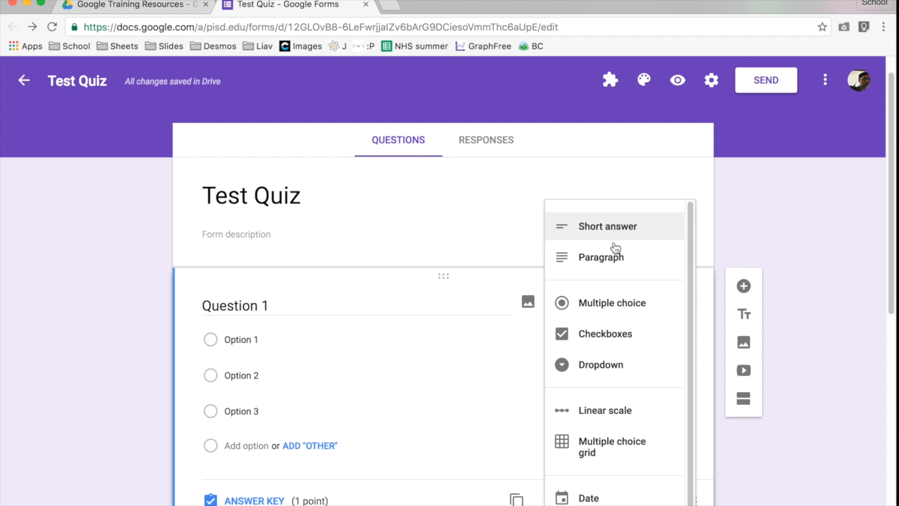
{"action": "left_click", "coordinate": [509, 188]}
{"action": "scroll", "coordinate": [510, 189], "scroll_direction": "down", "scroll_amount": 5}
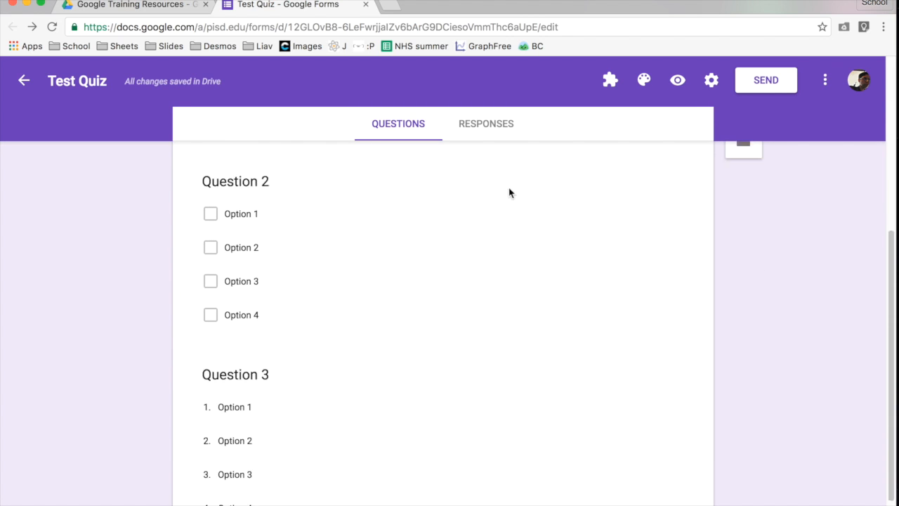
{"action": "scroll", "coordinate": [509, 188], "scroll_direction": "up", "scroll_amount": 3}
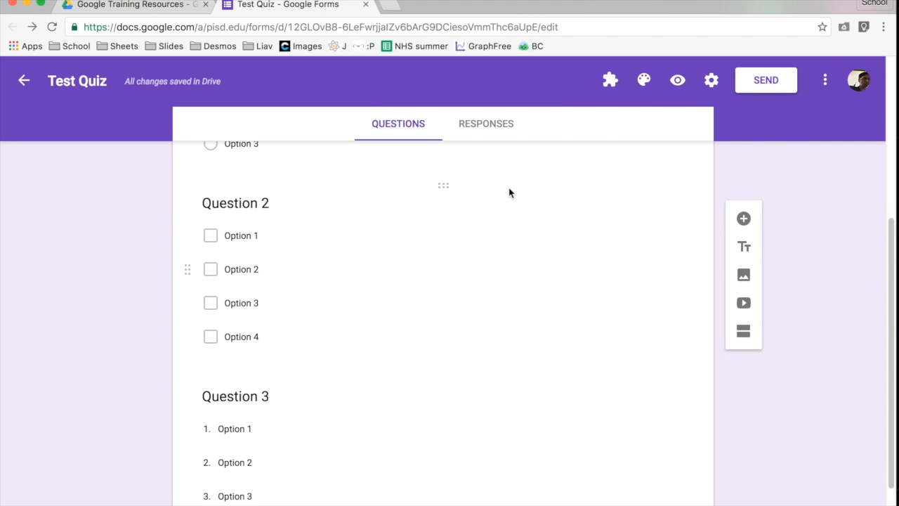
{"action": "scroll", "coordinate": [509, 189], "scroll_direction": "up", "scroll_amount": 5}
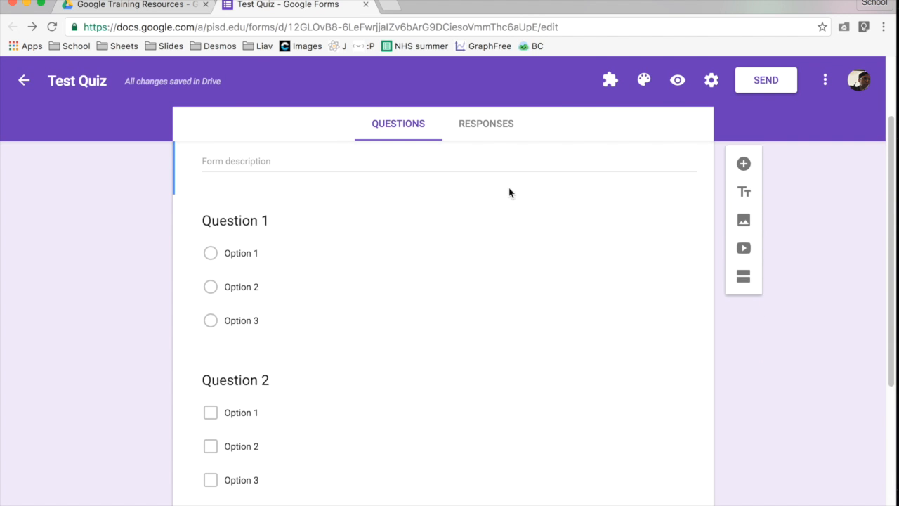
{"action": "scroll", "coordinate": [509, 190], "scroll_direction": "up", "scroll_amount": 1}
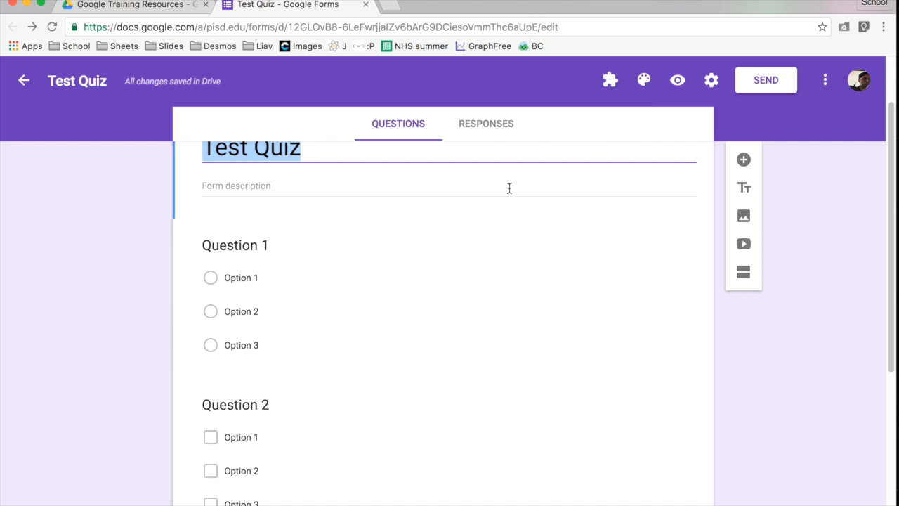
{"action": "left_click", "coordinate": [711, 82]}
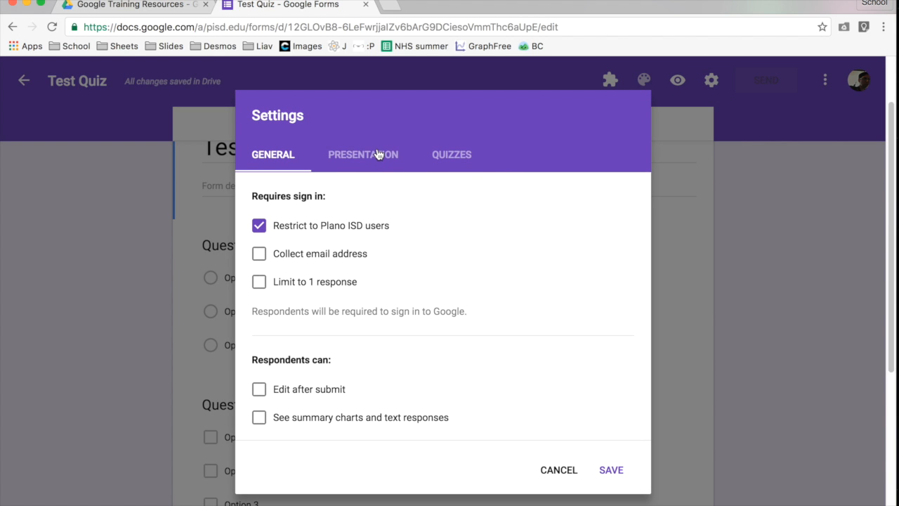
{"action": "left_click", "coordinate": [299, 282]}
{"action": "left_click", "coordinate": [552, 469]}
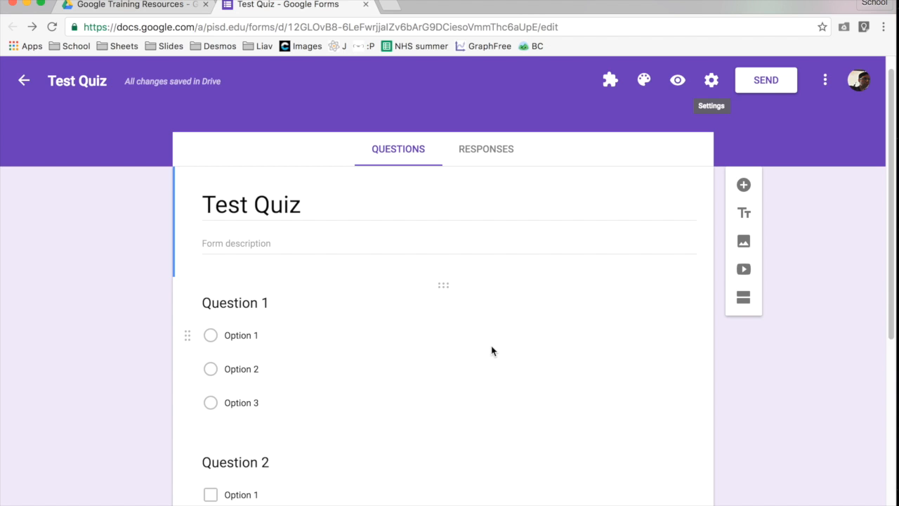
- Preview the quiz and answer Question 1 with Option 2 and Question 2 with Options 2 and 4
{"action": "left_click", "coordinate": [675, 79]}
{"action": "scroll", "coordinate": [475, 125], "scroll_direction": "down", "scroll_amount": 1}
{"action": "scroll", "coordinate": [475, 125], "scroll_direction": "down", "scroll_amount": 3}
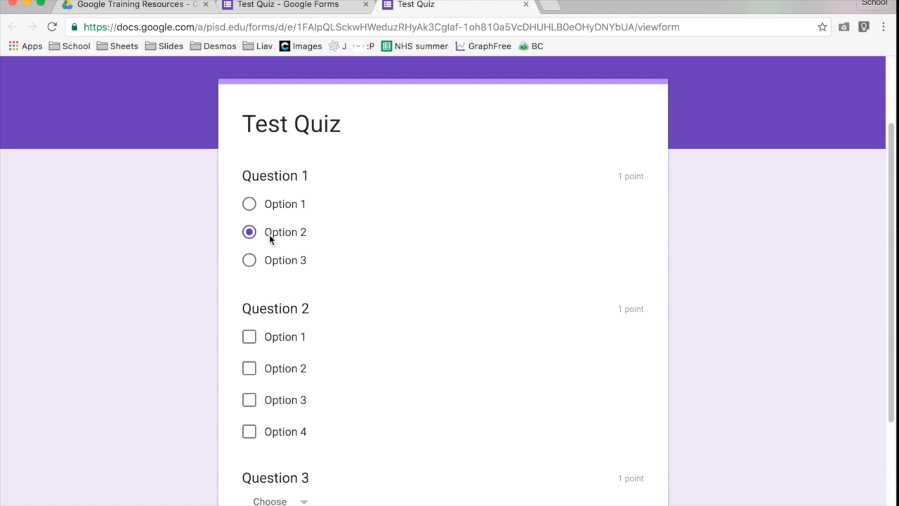
{"action": "scroll", "coordinate": [270, 239], "scroll_direction": "down", "scroll_amount": 3}
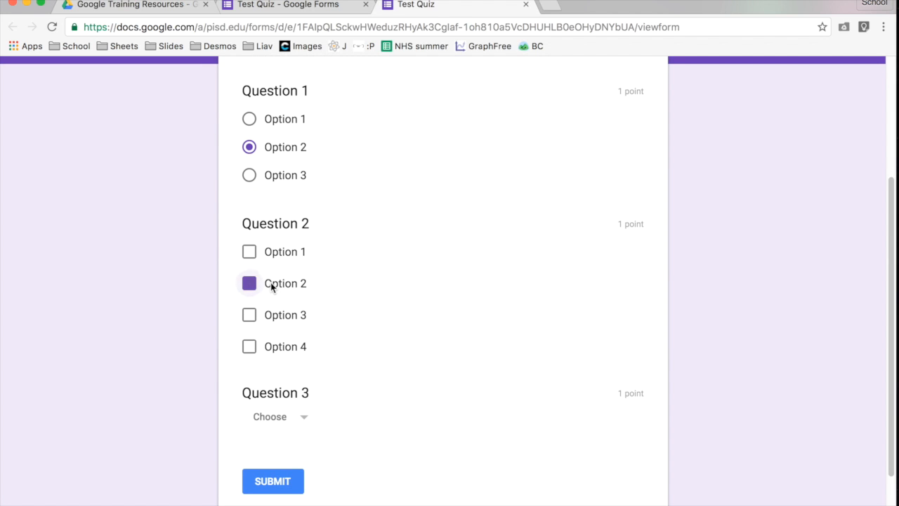
{"action": "left_click", "coordinate": [249, 345]}
{"action": "scroll", "coordinate": [253, 347], "scroll_direction": "down", "scroll_amount": 2}
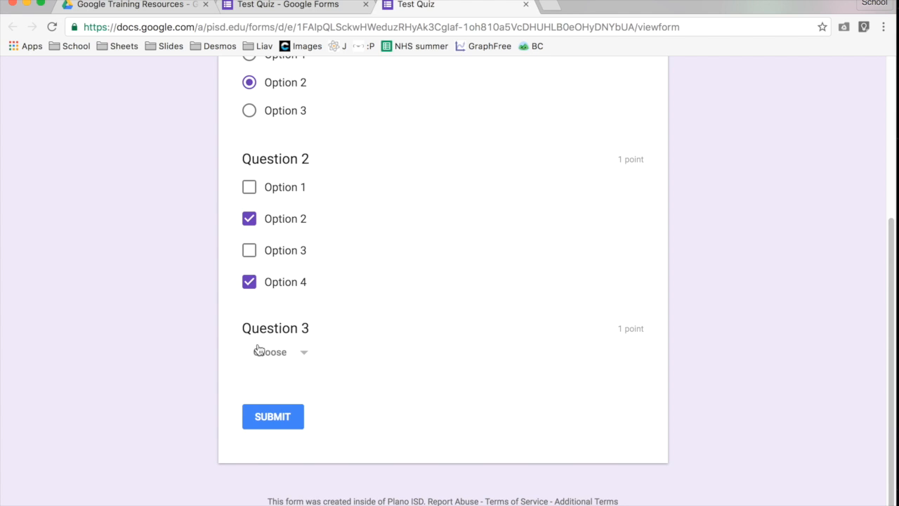
- Choose Option 2 for Question 3 and submit the quiz response
{"action": "left_click", "coordinate": [261, 354]}
{"action": "left_click", "coordinate": [266, 428]}
{"action": "scroll", "coordinate": [312, 352], "scroll_direction": "down", "scroll_amount": 1}
{"action": "left_click", "coordinate": [285, 405]}
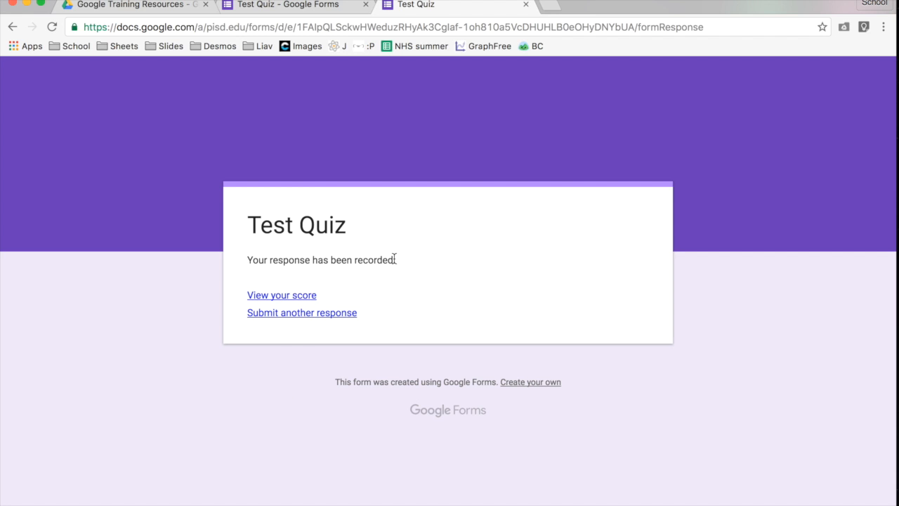
{"action": "left_click_drag", "start_coordinate": [394, 259], "coordinate": [253, 251]}
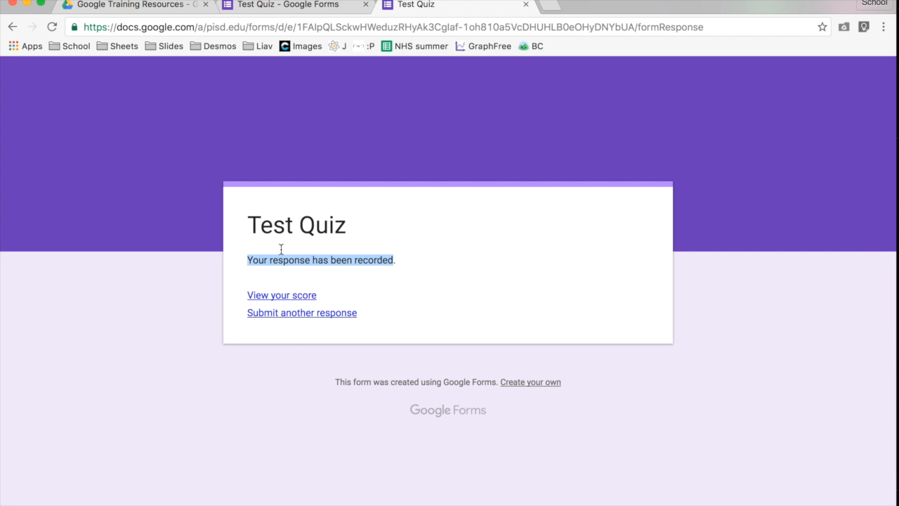
- Open the score for the submitted response and examine the total points, marked answers and feedback for each question
{"action": "left_click", "coordinate": [298, 300]}
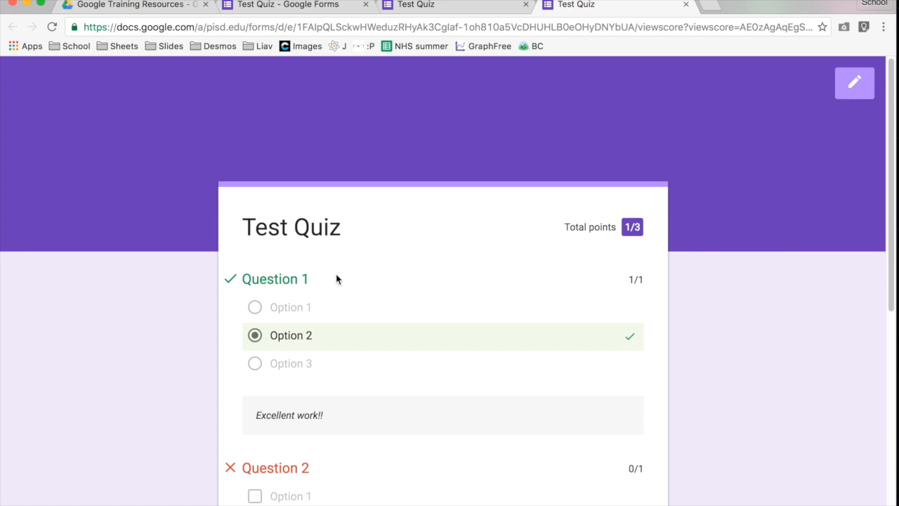
{"action": "scroll", "coordinate": [398, 271], "scroll_direction": "down", "scroll_amount": 2}
{"action": "scroll", "coordinate": [398, 272], "scroll_direction": "down", "scroll_amount": 2}
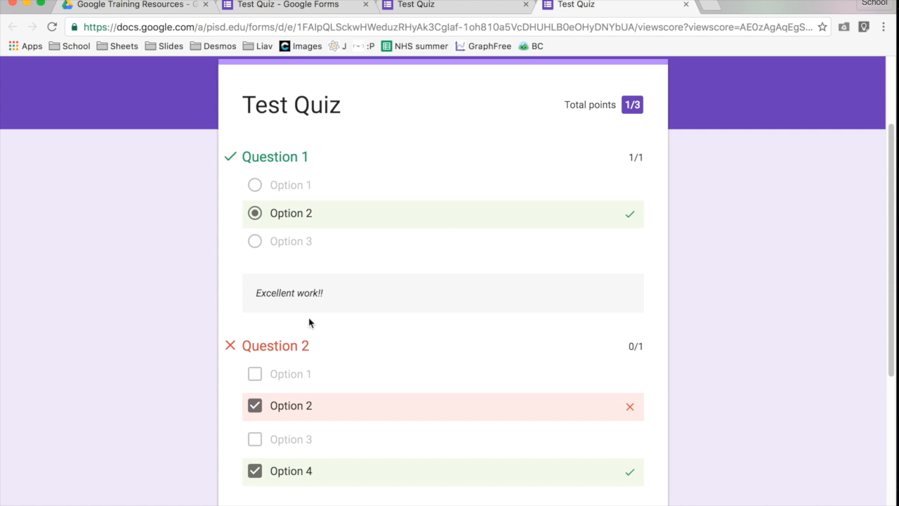
{"action": "scroll", "coordinate": [342, 307], "scroll_direction": "down", "scroll_amount": 1}
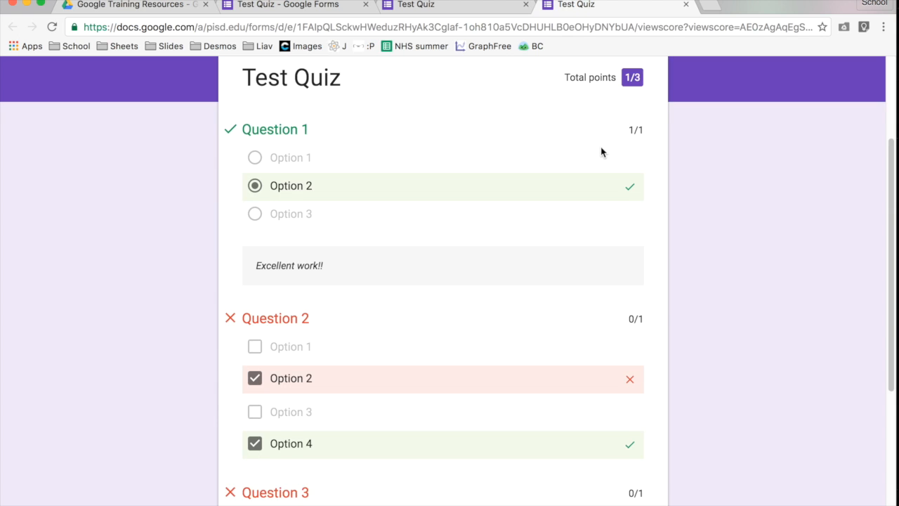
{"action": "scroll", "coordinate": [602, 151], "scroll_direction": "up", "scroll_amount": 1}
{"action": "scroll", "coordinate": [585, 165], "scroll_direction": "down", "scroll_amount": 3}
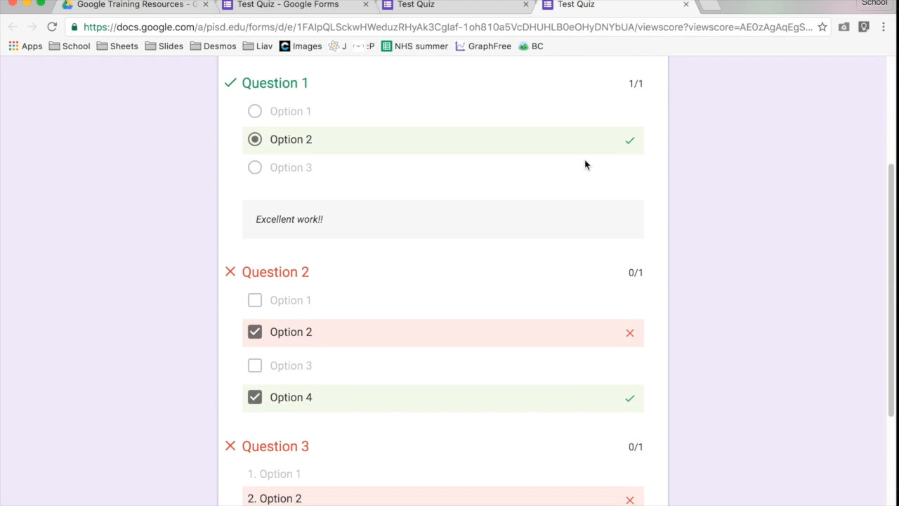
{"action": "scroll", "coordinate": [586, 165], "scroll_direction": "down", "scroll_amount": 4}
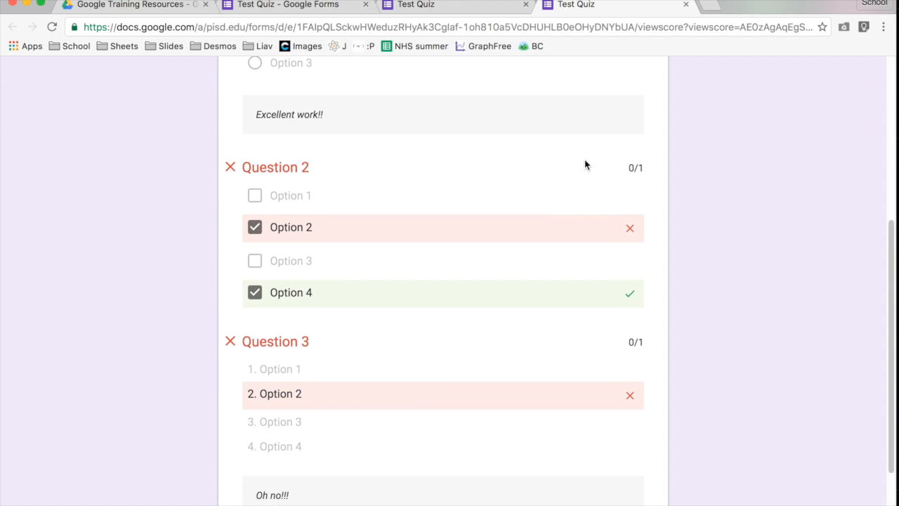
{"action": "scroll", "coordinate": [585, 165], "scroll_direction": "up", "scroll_amount": 5}
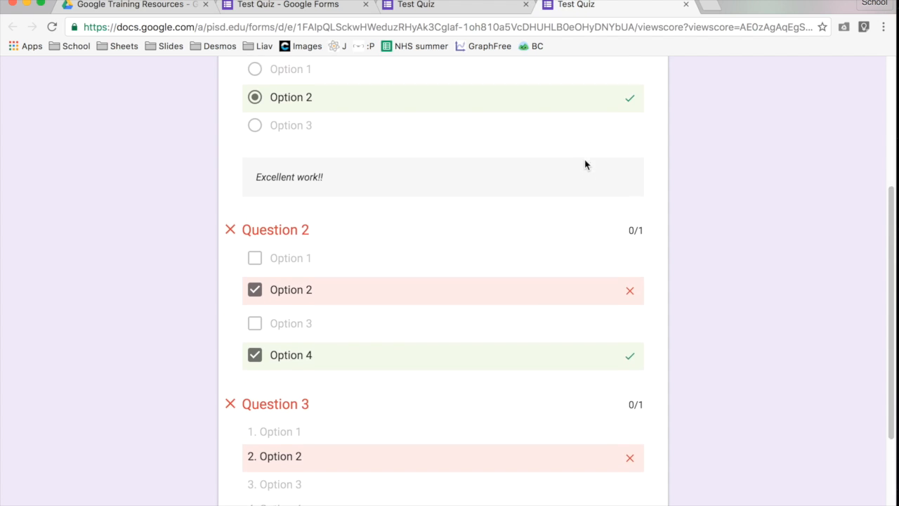
{"action": "scroll", "coordinate": [585, 164], "scroll_direction": "down", "scroll_amount": 1}
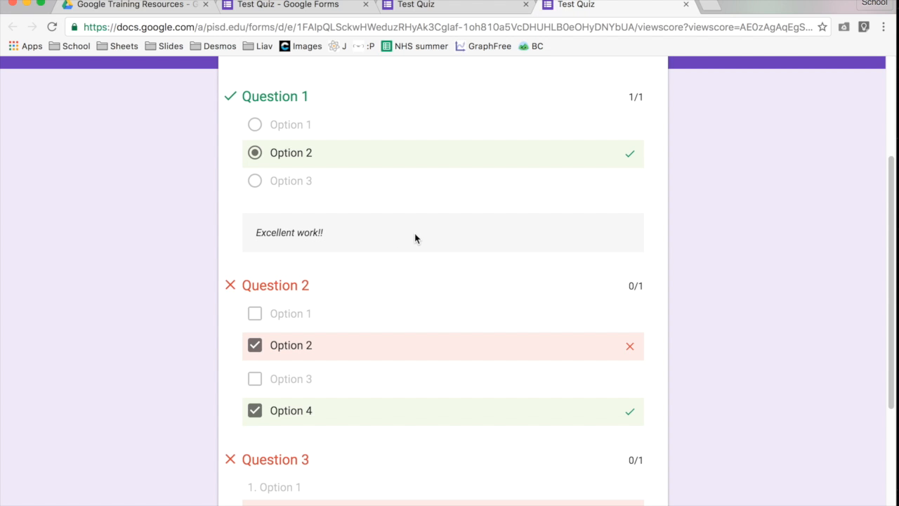
{"action": "scroll", "coordinate": [414, 238], "scroll_direction": "down", "scroll_amount": 3}
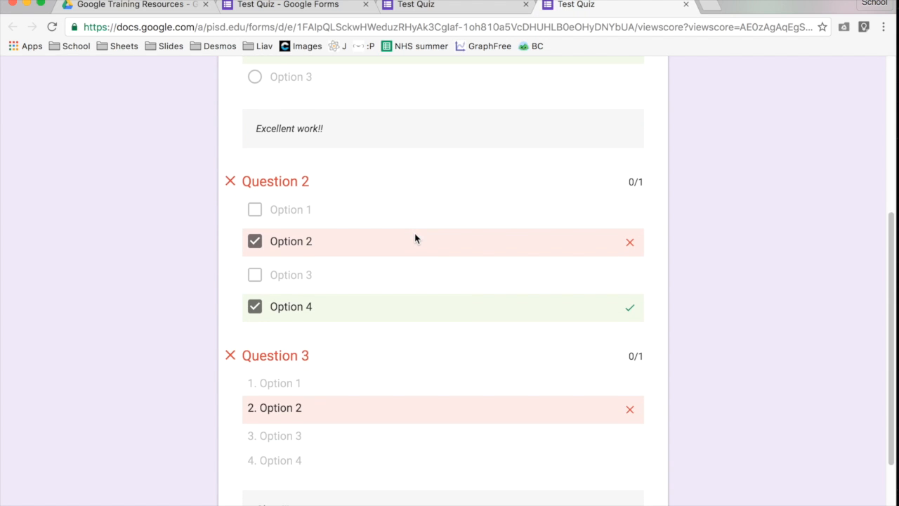
{"action": "scroll", "coordinate": [414, 238], "scroll_direction": "up", "scroll_amount": 4}
{"action": "scroll", "coordinate": [415, 238], "scroll_direction": "up", "scroll_amount": 2}
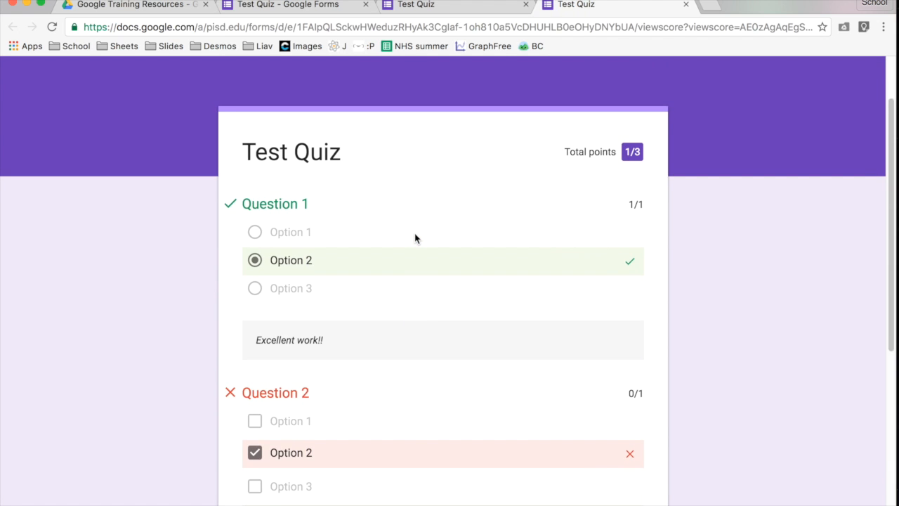
{"action": "scroll", "coordinate": [415, 238], "scroll_direction": "up", "scroll_amount": 1}
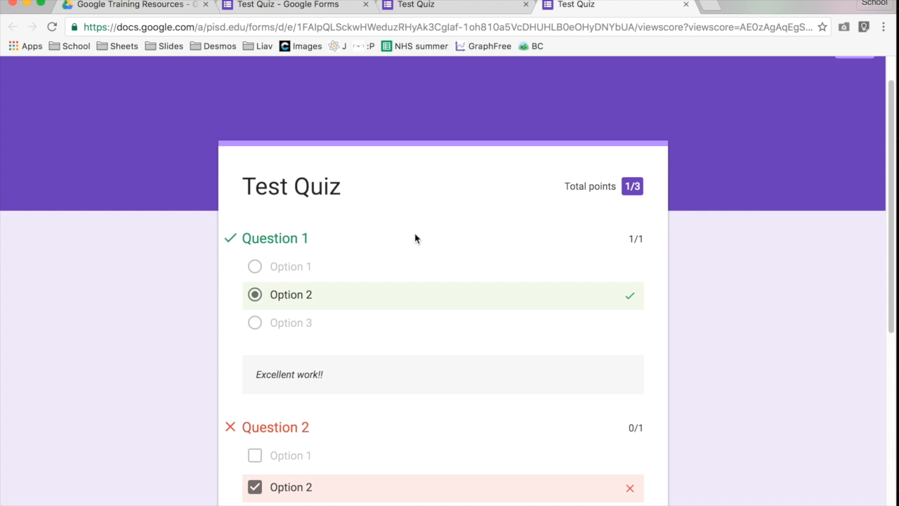
- Return to the quiz editor and examine the response summary, including the points distribution, frequently missed questions and answer charts
{"action": "left_click", "coordinate": [439, 7]}
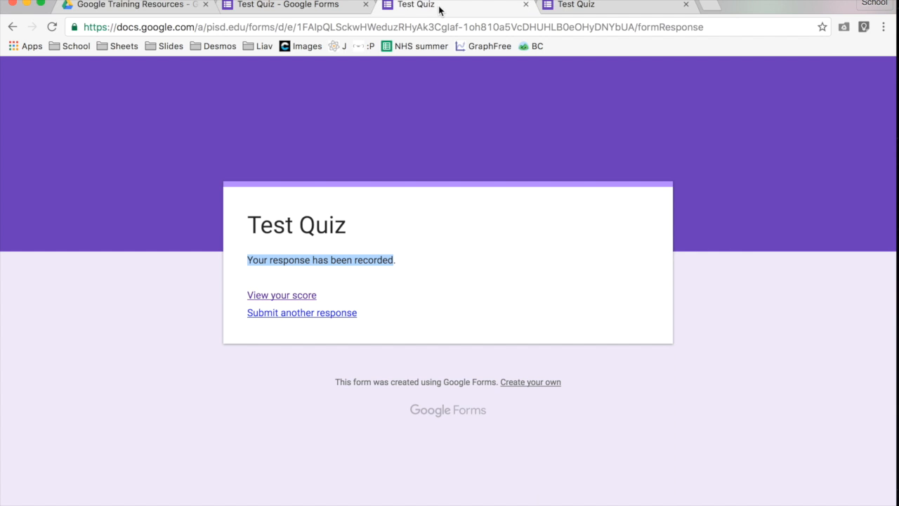
{"action": "left_click", "coordinate": [267, 6]}
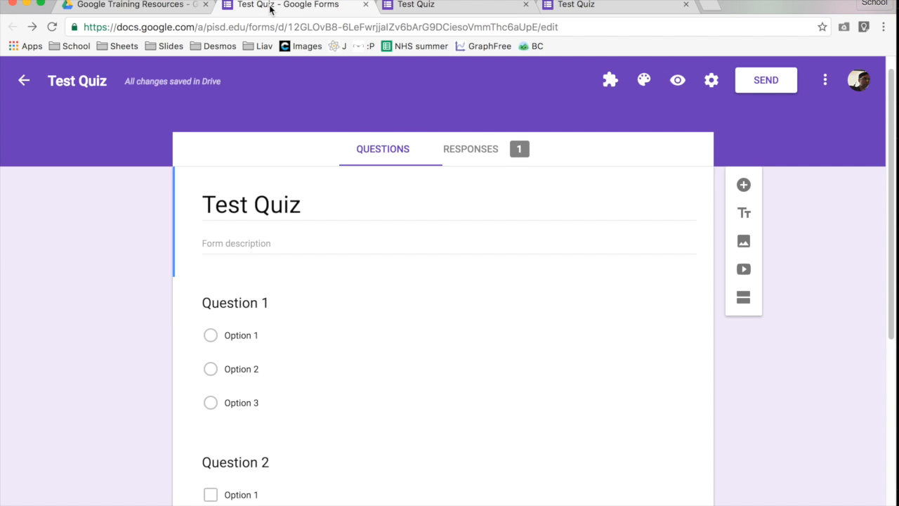
{"action": "left_click", "coordinate": [482, 153]}
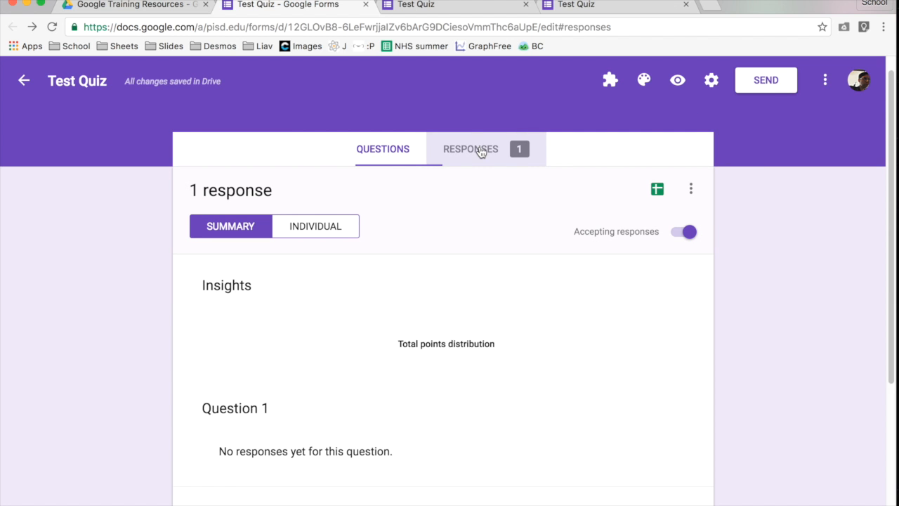
{"action": "scroll", "coordinate": [502, 220], "scroll_direction": "down", "scroll_amount": 1}
{"action": "scroll", "coordinate": [502, 220], "scroll_direction": "down", "scroll_amount": 5}
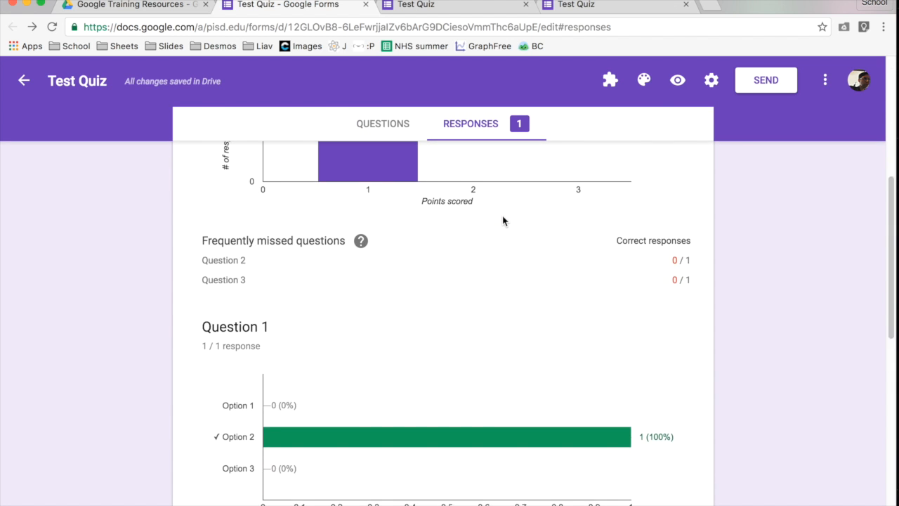
{"action": "scroll", "coordinate": [502, 220], "scroll_direction": "down", "scroll_amount": 5}
{"action": "scroll", "coordinate": [503, 220], "scroll_direction": "up", "scroll_amount": 4}
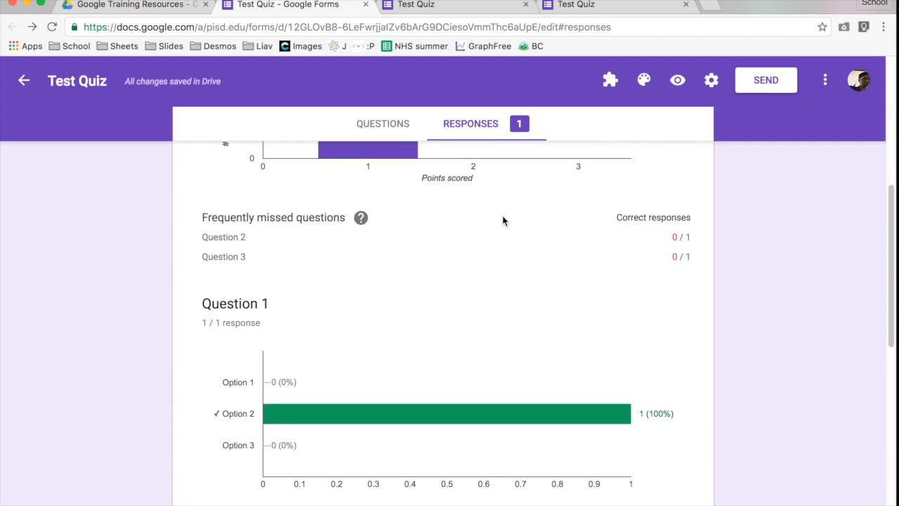
{"action": "scroll", "coordinate": [502, 220], "scroll_direction": "up", "scroll_amount": 6}
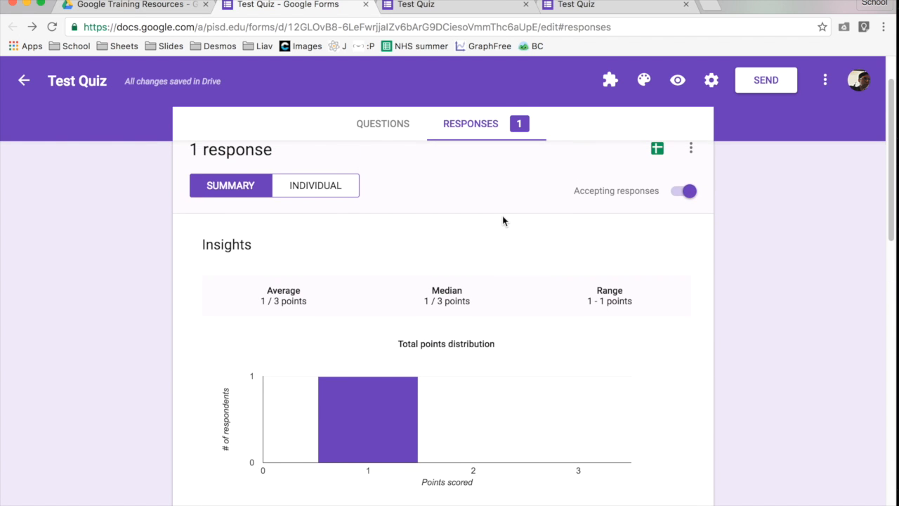
{"action": "scroll", "coordinate": [502, 220], "scroll_direction": "up", "scroll_amount": 2}
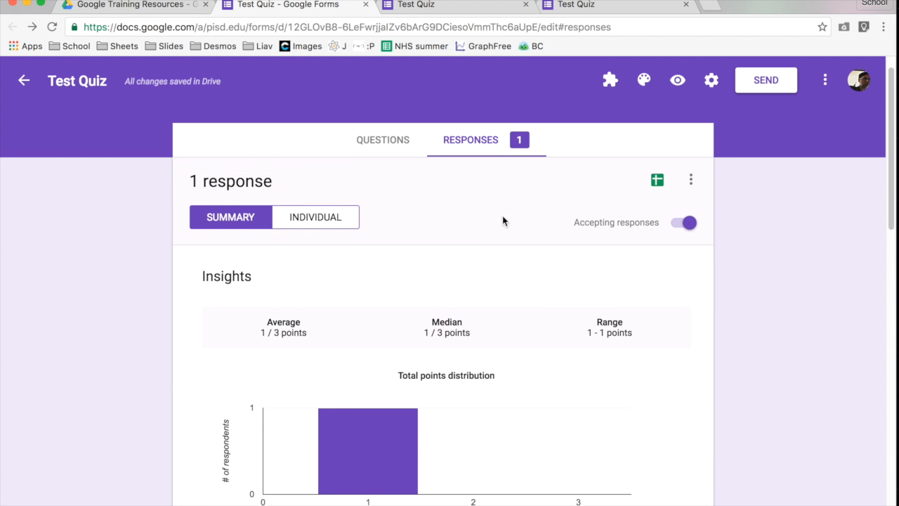
- Send the responses to a new spreadsheet named "Test Quiz (Responses)" and inspect the recorded score and the answers to Questions 1 to 3
{"action": "left_click", "coordinate": [657, 181]}
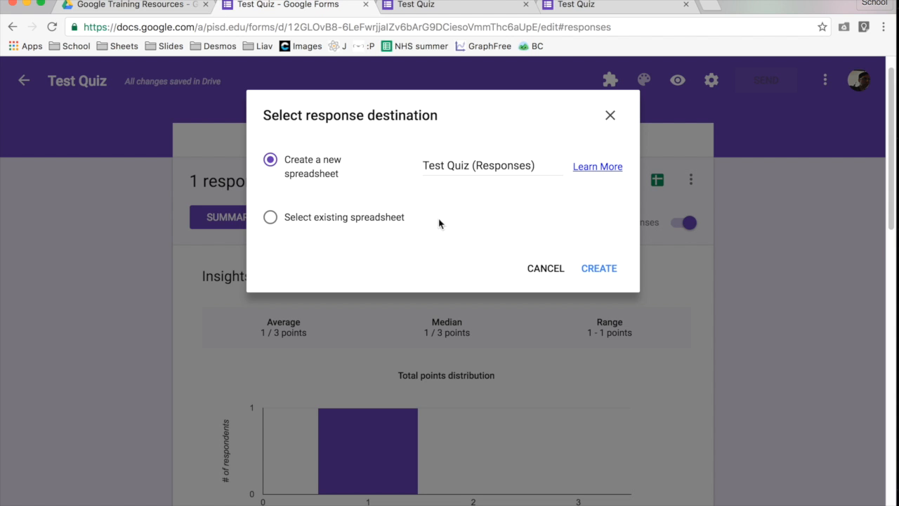
{"action": "left_click", "coordinate": [594, 272]}
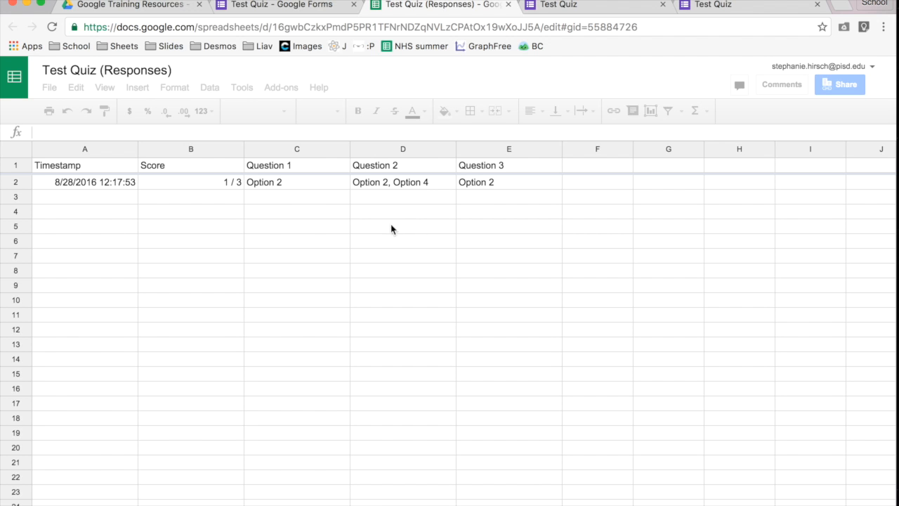
{"action": "left_click", "coordinate": [208, 187]}
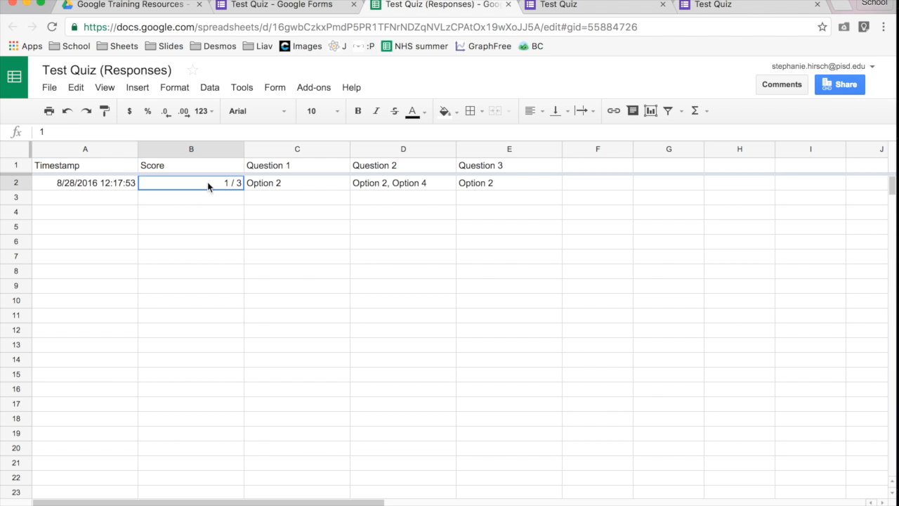
{"action": "left_click", "coordinate": [279, 193]}
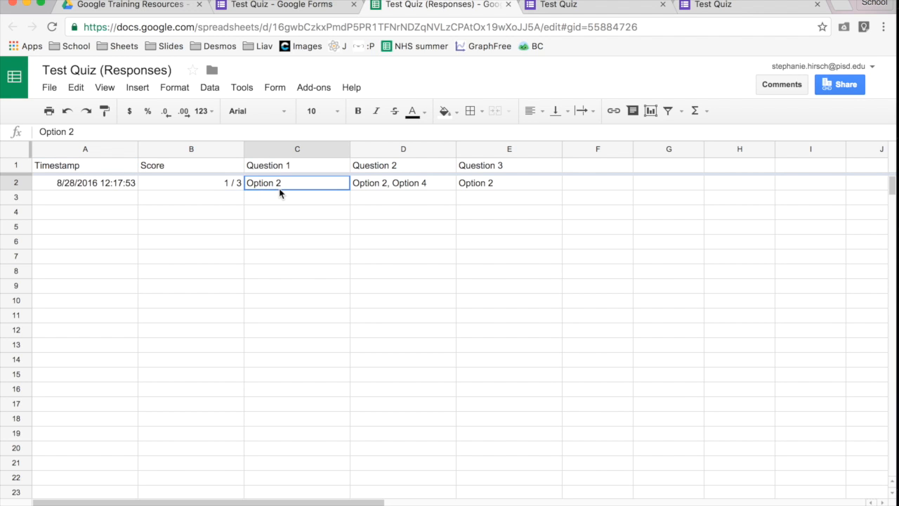
{"action": "left_click", "coordinate": [397, 184]}
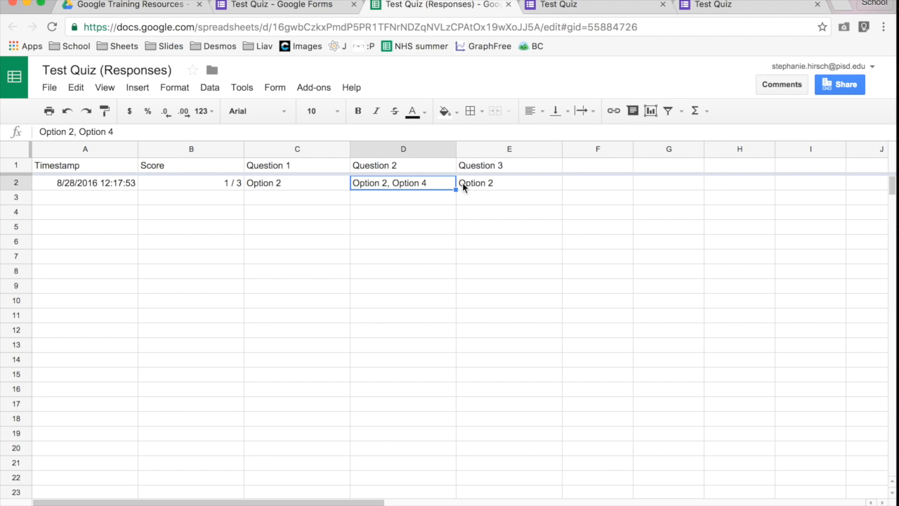
{"action": "left_click", "coordinate": [483, 184]}
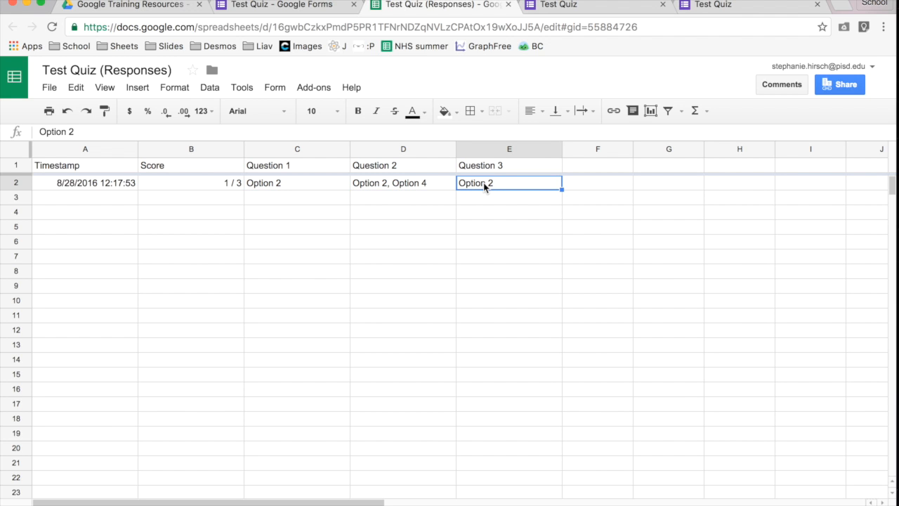